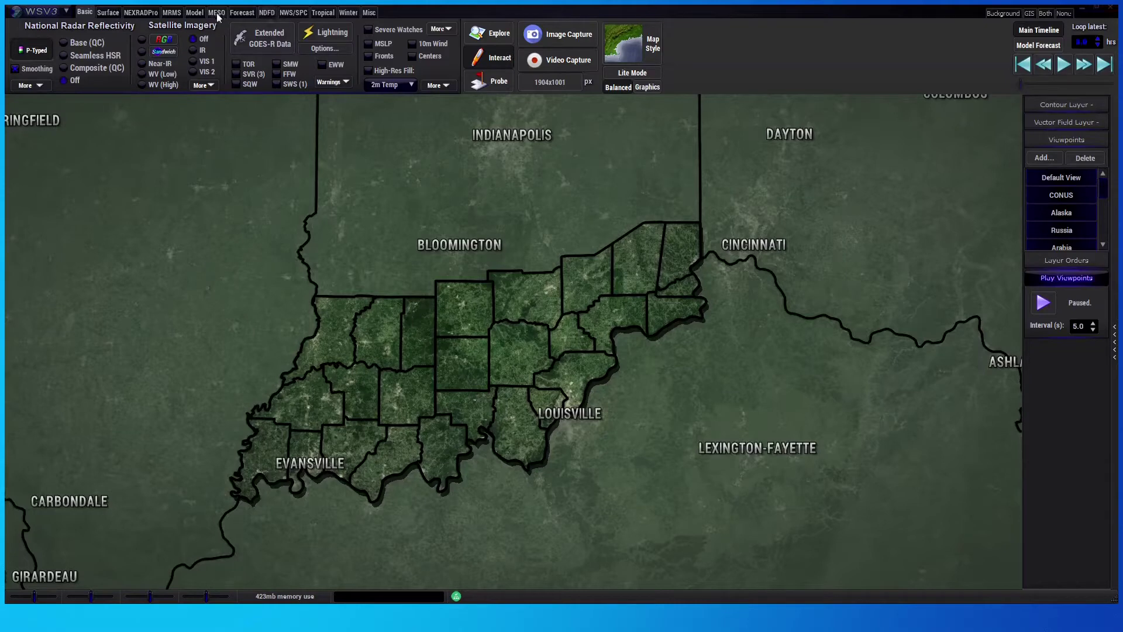
Choose the GFS model's Reflectivity product as the fill layer for the weather map.
left_click(195, 13)
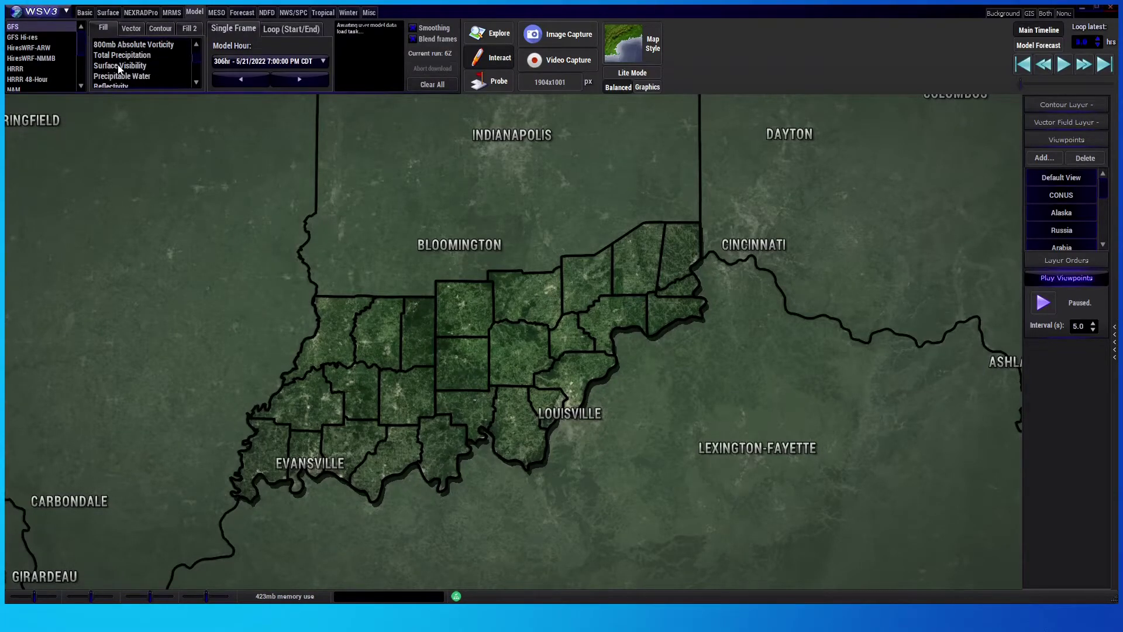
scroll(120, 69, "down", 2)
scroll(120, 68, "up", 2)
scroll(120, 68, "down", 1)
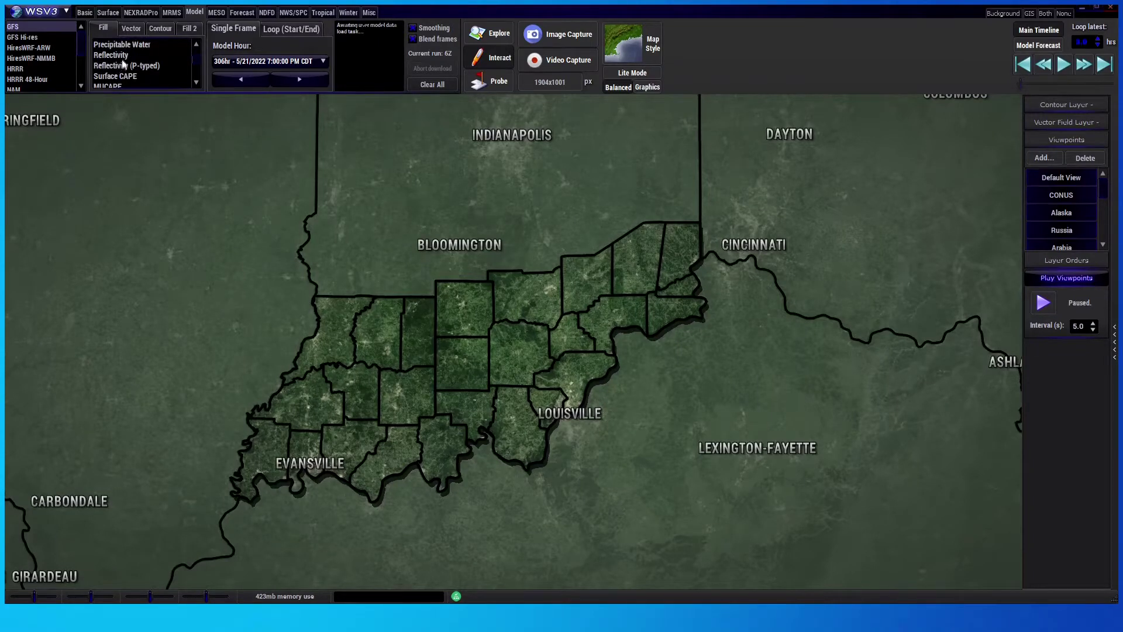
left_click(117, 55)
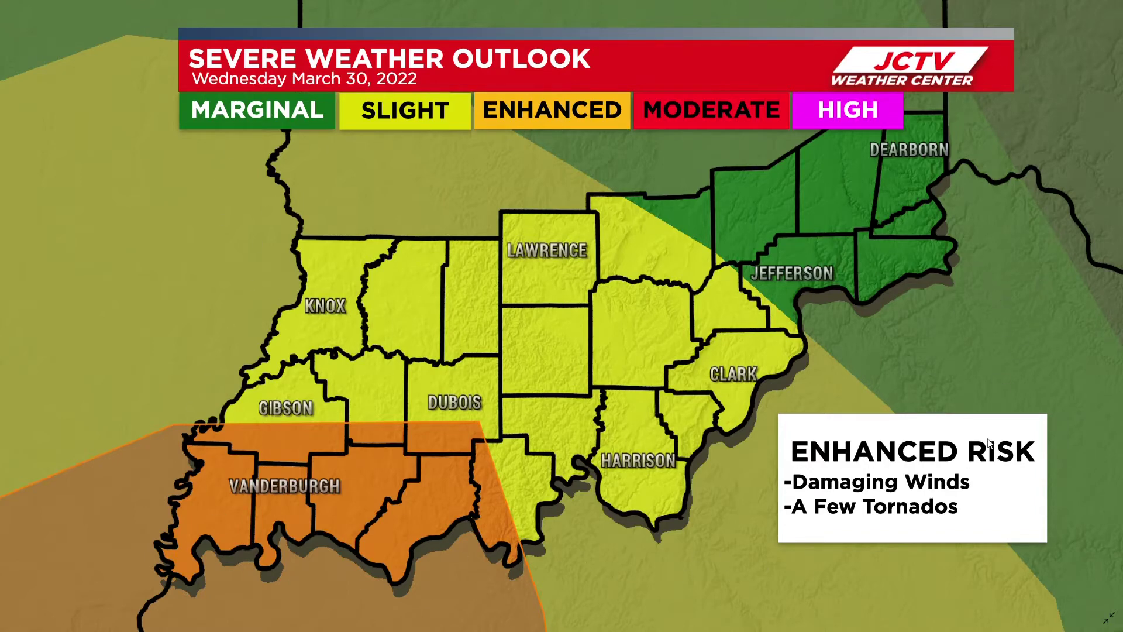
left_click(1093, 299)
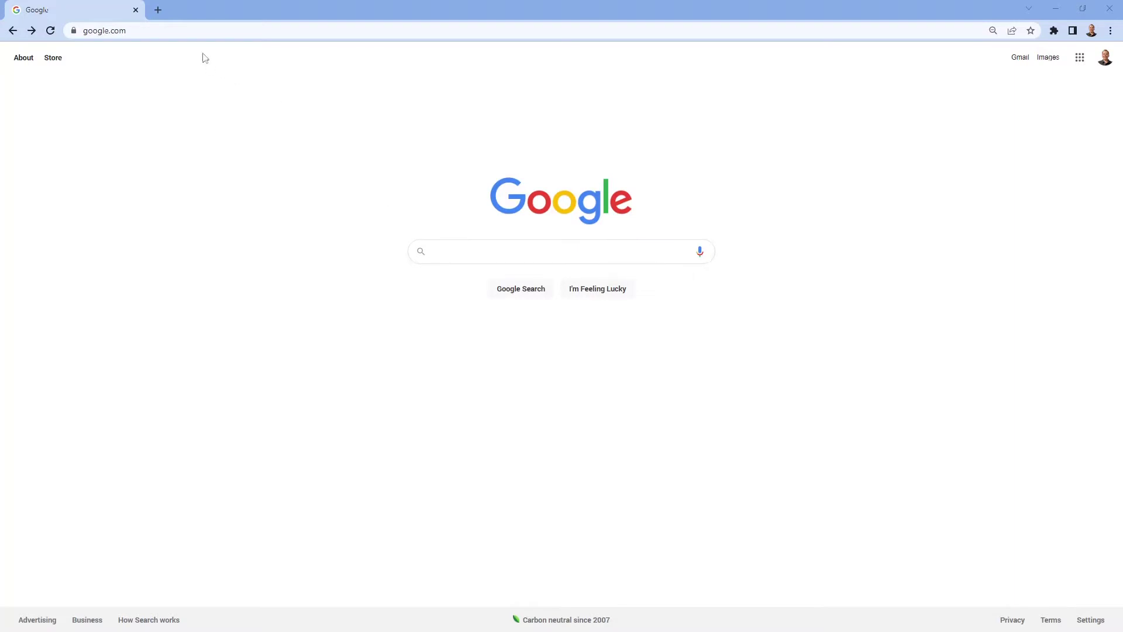
Search the web for "qgis" and open the official QGIS project site.
left_click(124, 34)
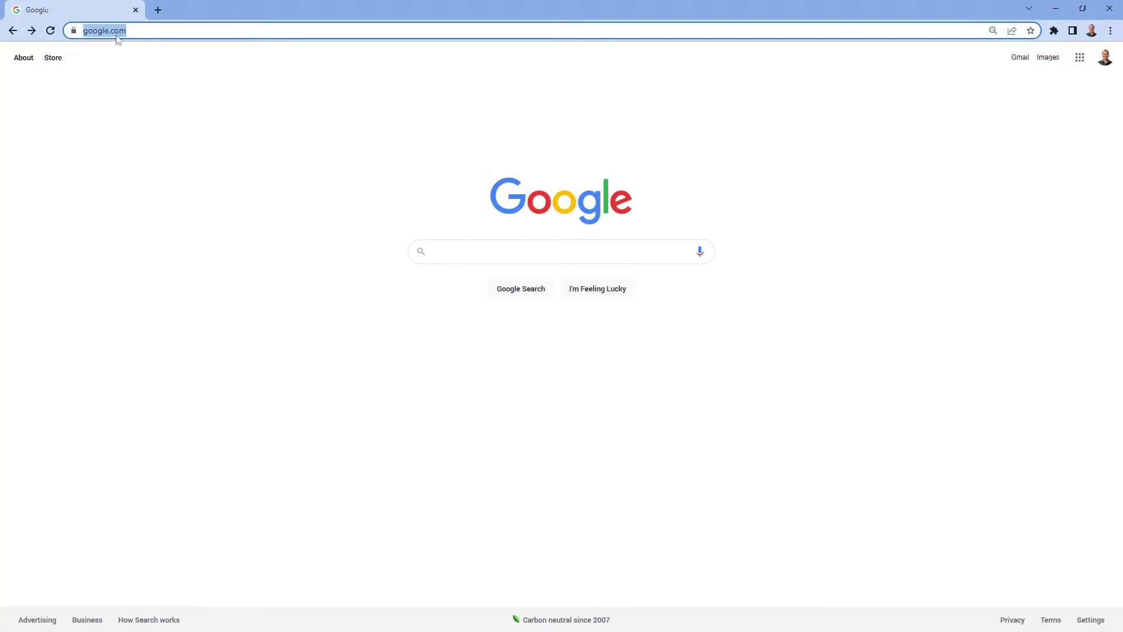
type("qgis")
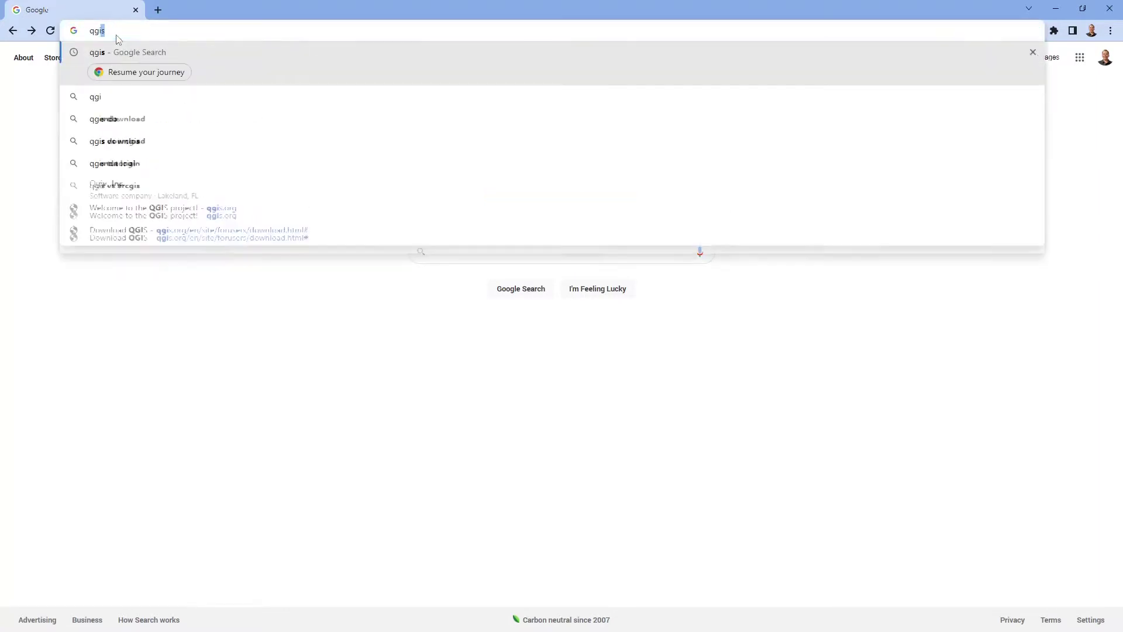
key("Return")
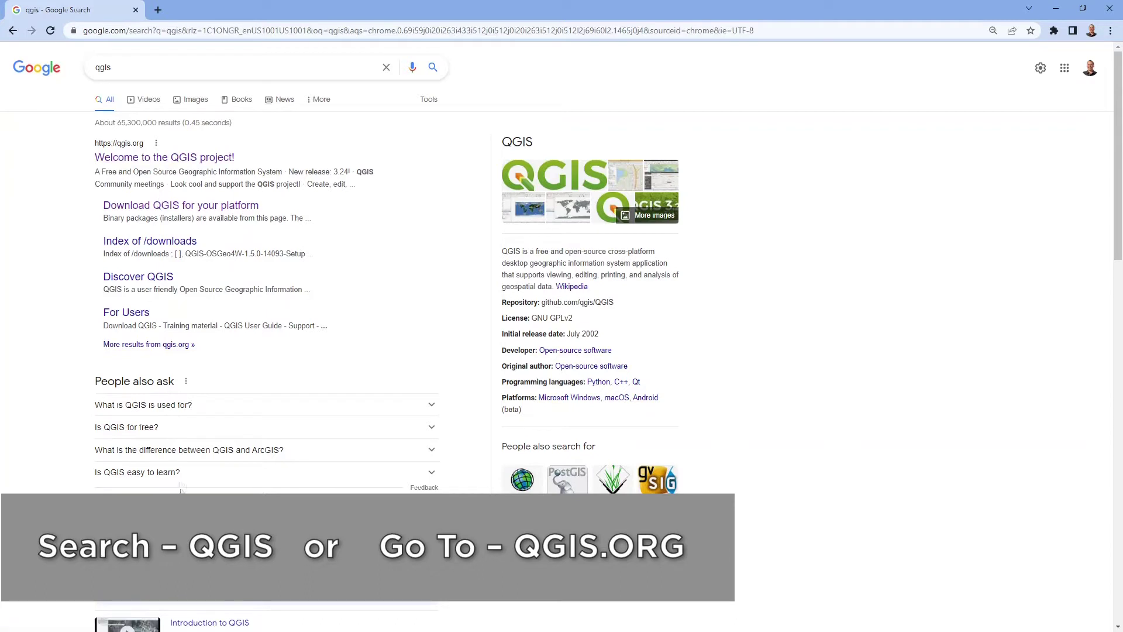
left_click(124, 158)
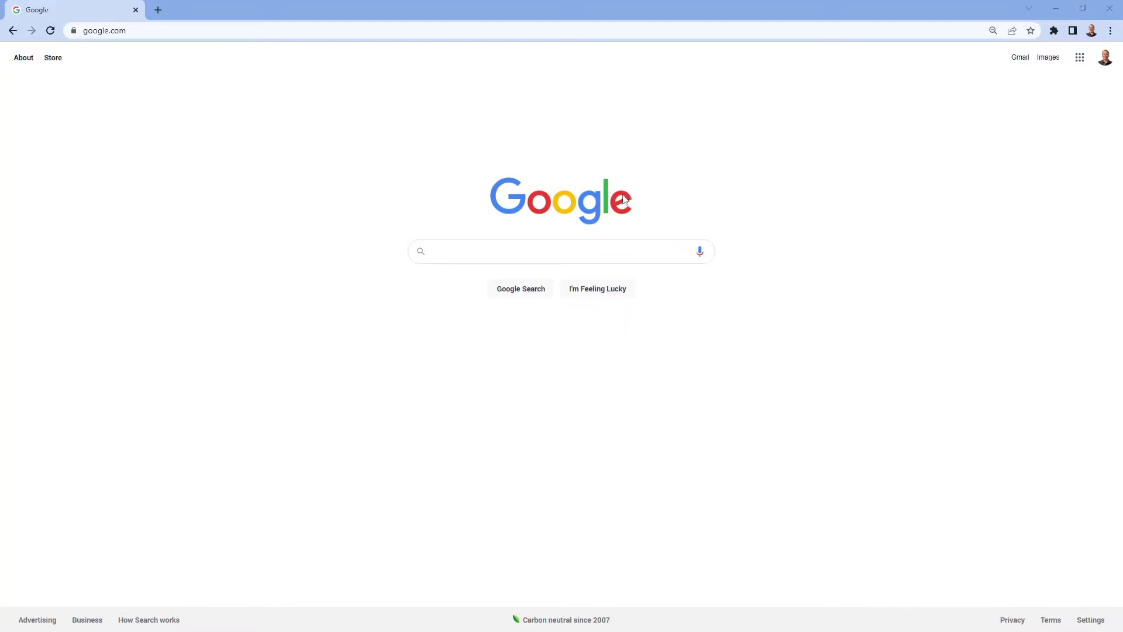
Search Google for "Census map shapefile" and open the Census Bureau's Cartographic Boundary Files - Shapefile page.
left_click(116, 32)
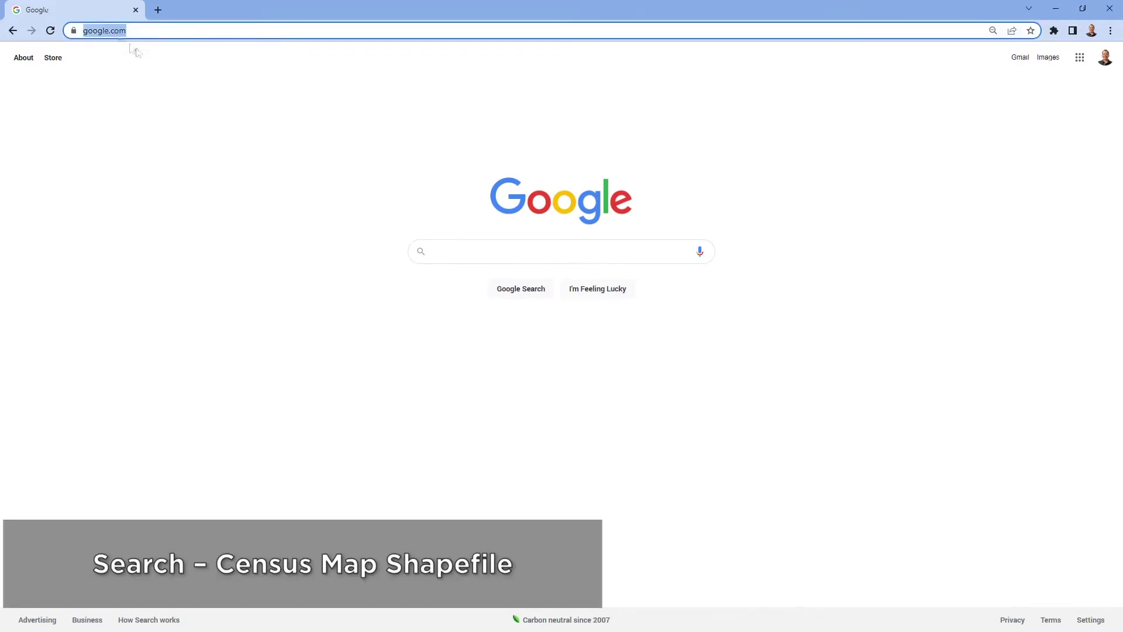
left_click(473, 247)
type("Census map shapefile")
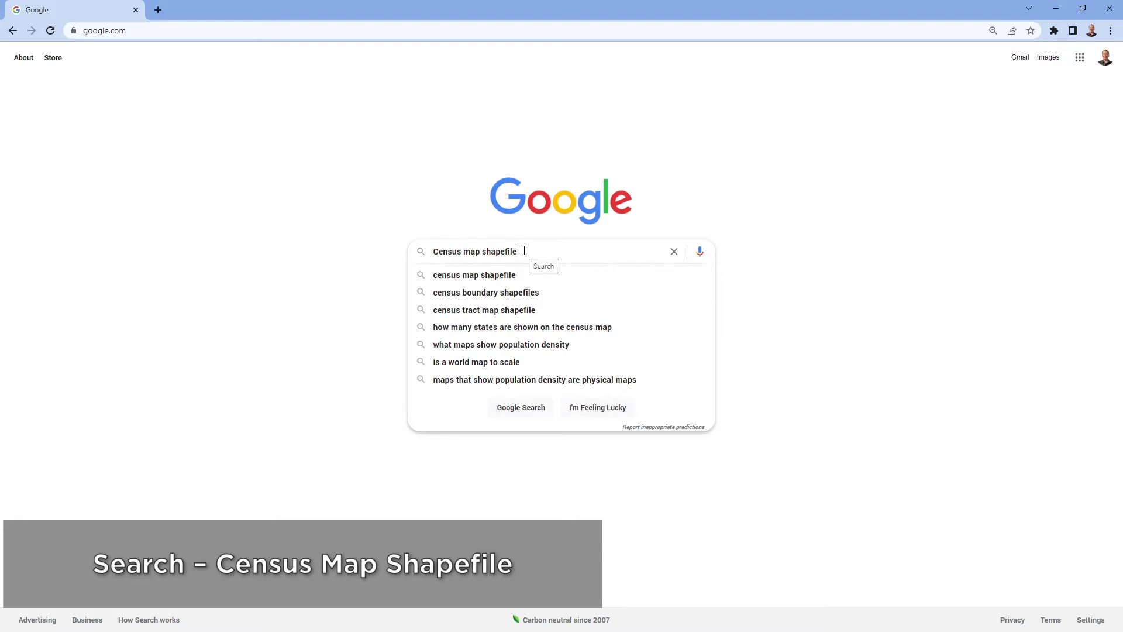
key("Return")
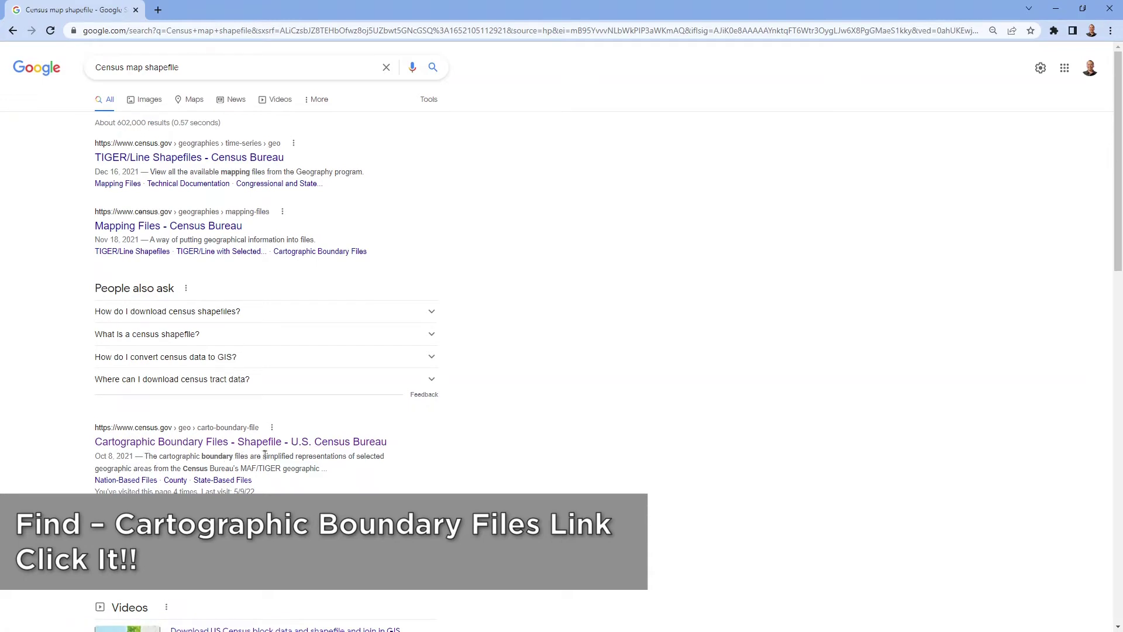
left_click(169, 444)
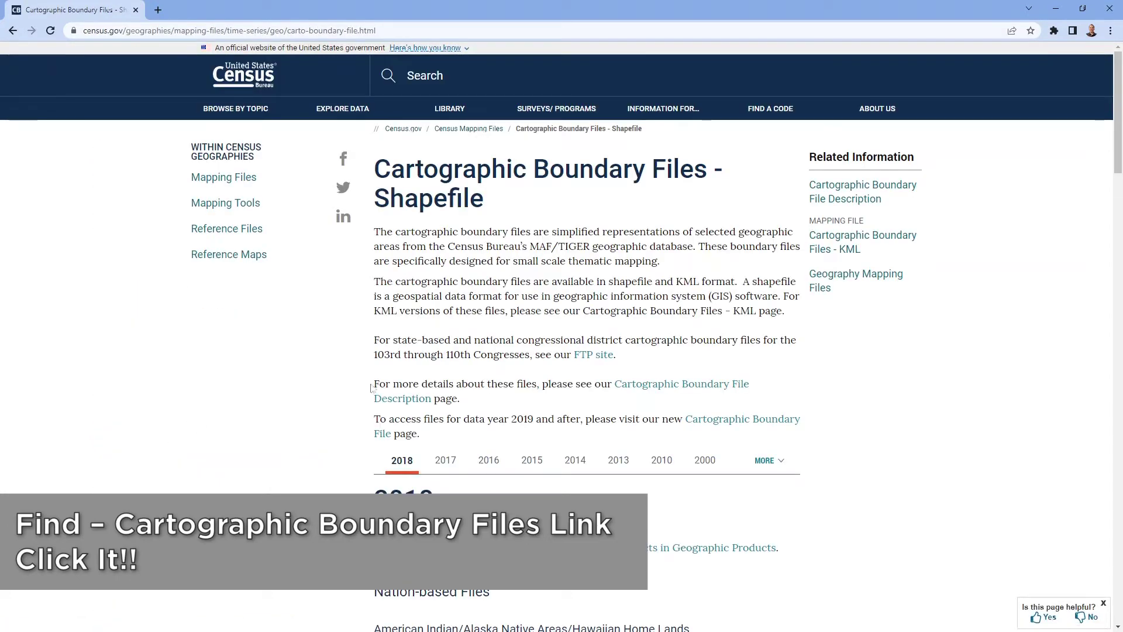
Download cb_2018_us_county_500k.zip from the County section of the 2018 nation-based files.
scroll(511, 376, "down", 1)
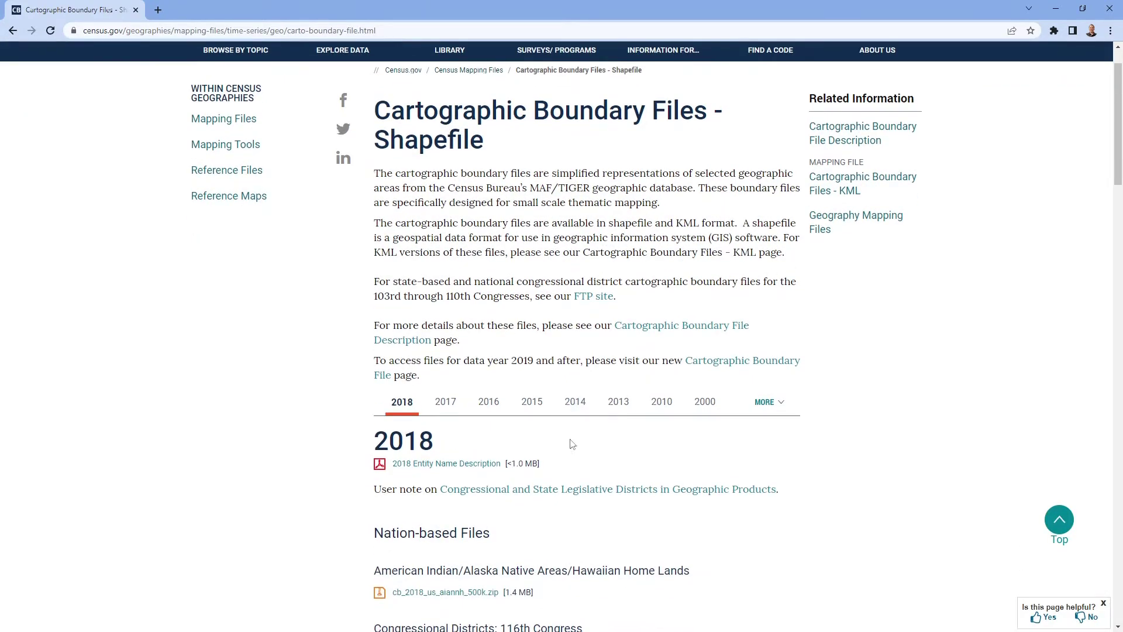
scroll(370, 466, "down", 8)
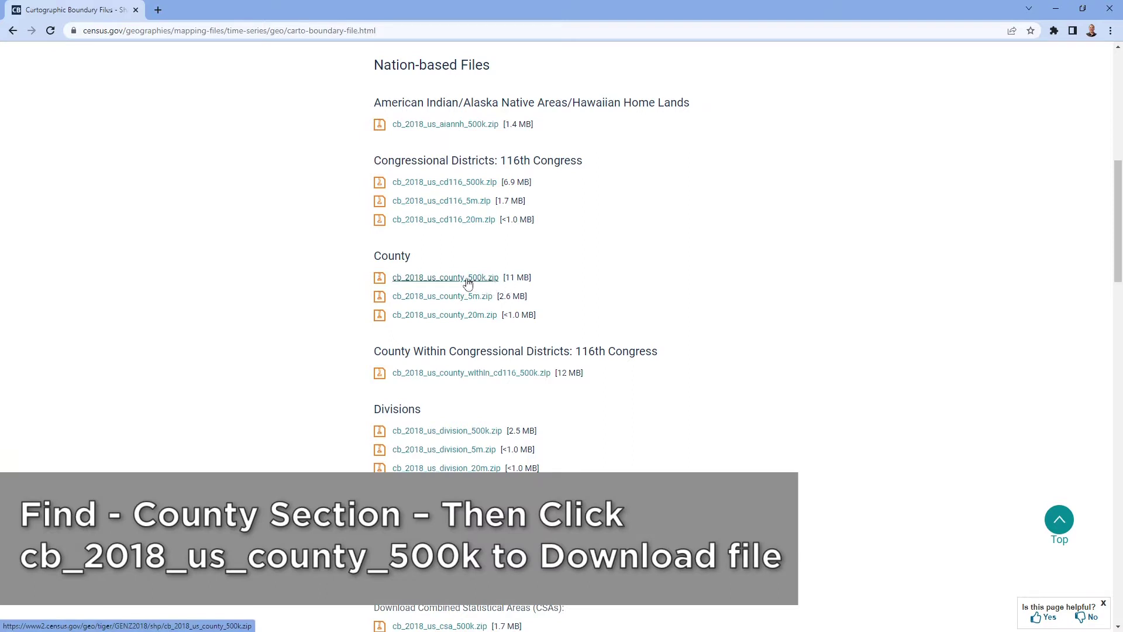
left_click(469, 284)
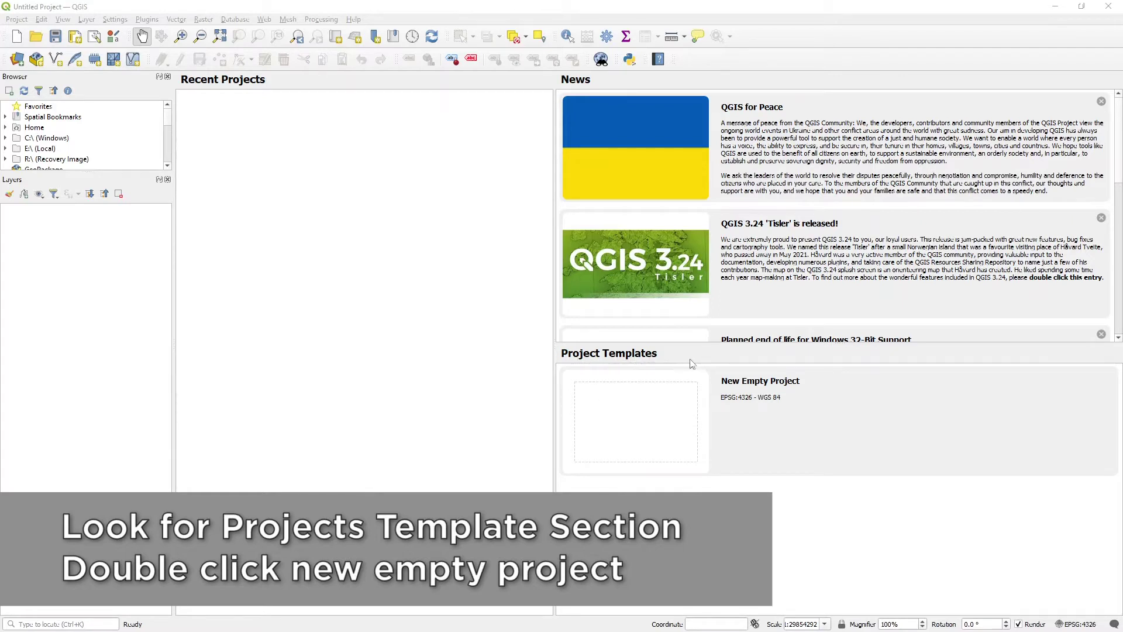
Switch to QGIS, create a new empty project and add the downloaded cb_2018_us_county_500k zip as a layer with the NAD83 to WGS 84 (1) transformation.
left_click(658, 435)
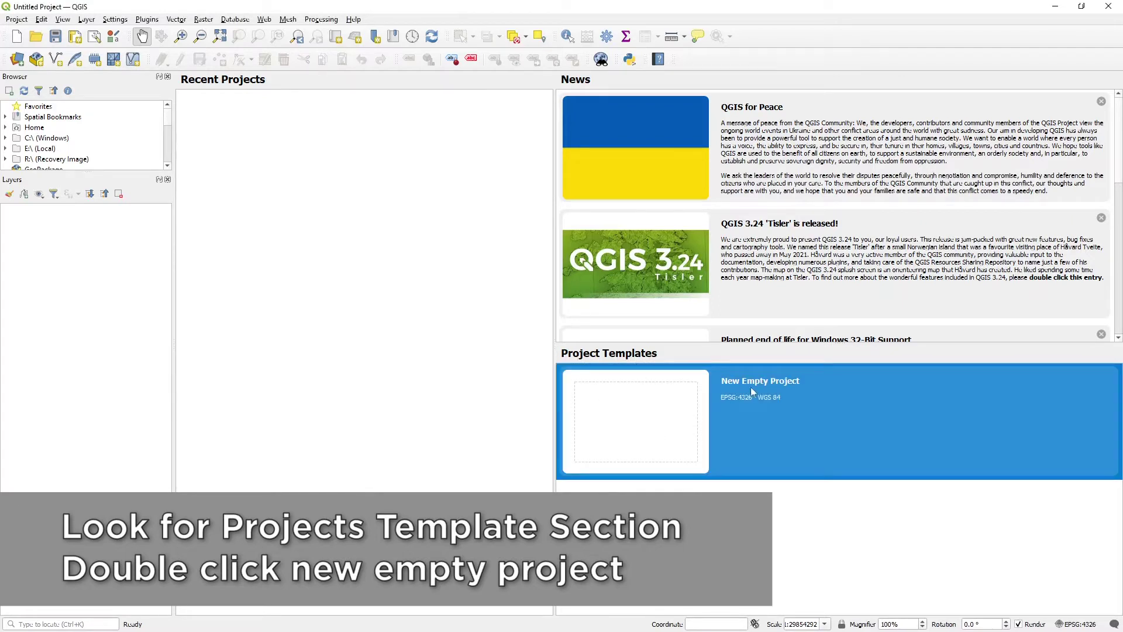
double_click(756, 426)
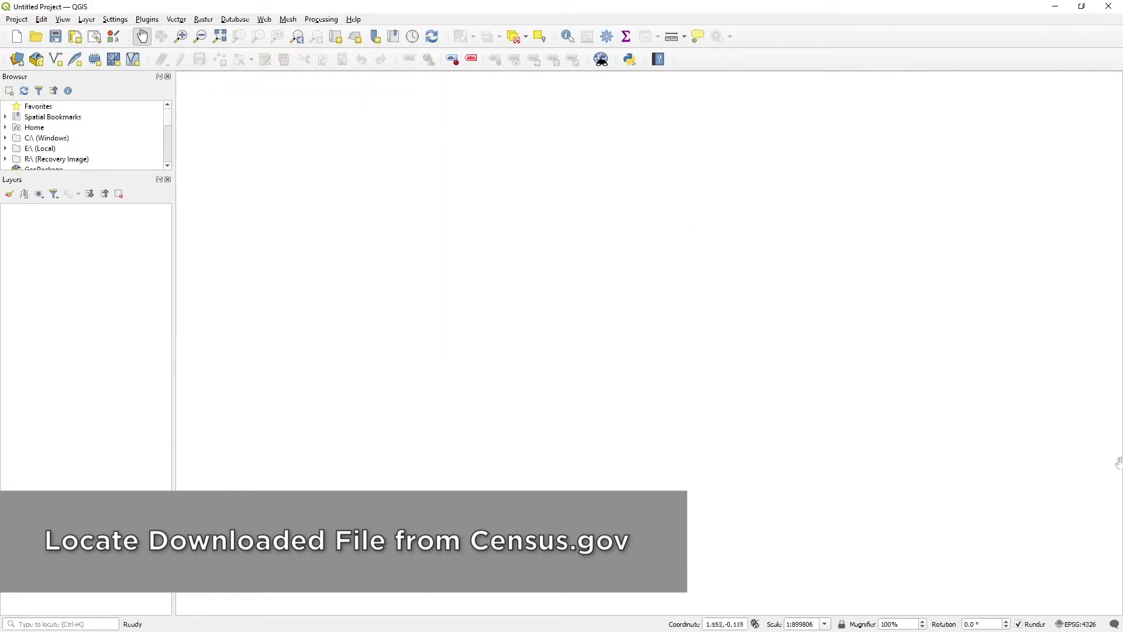
key("super+e")
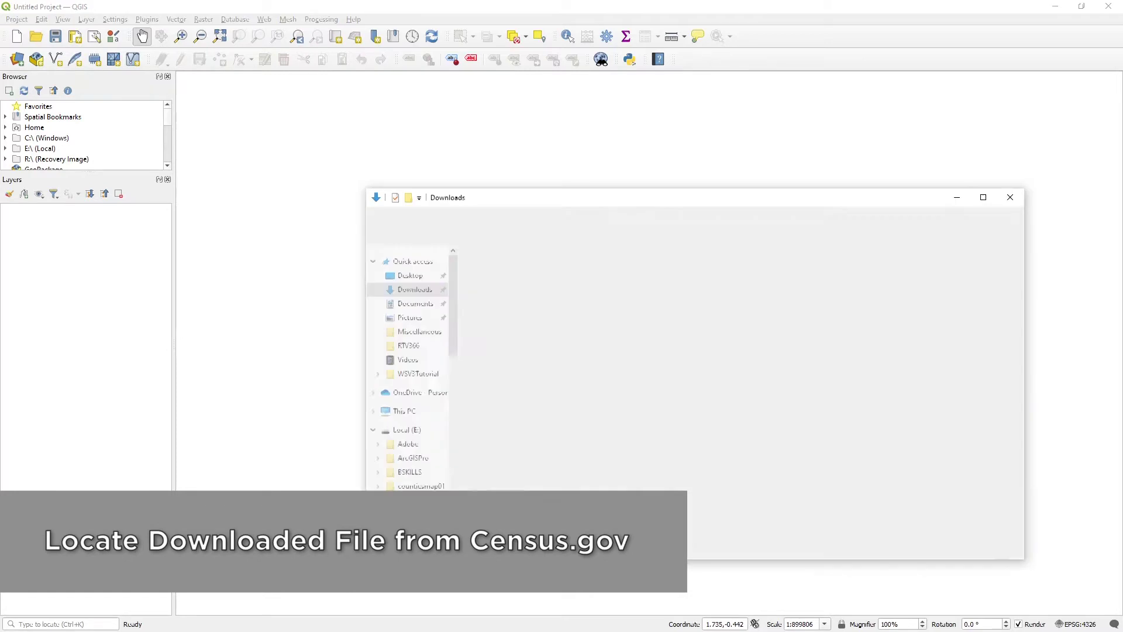
left_click(563, 289)
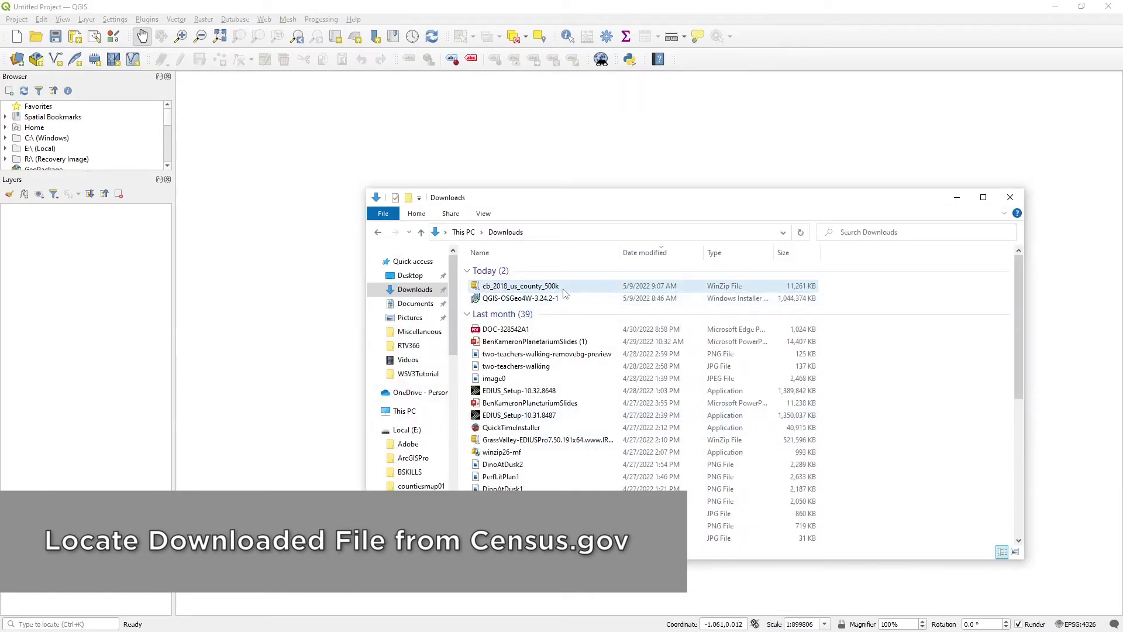
left_click(488, 289)
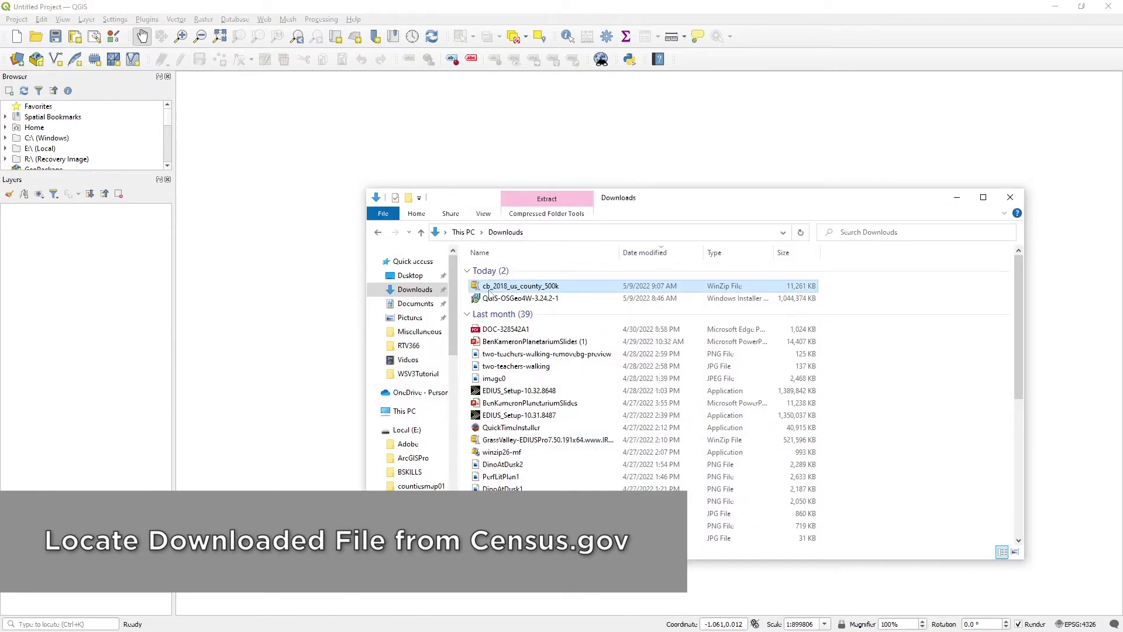
mouse_move(489, 294)
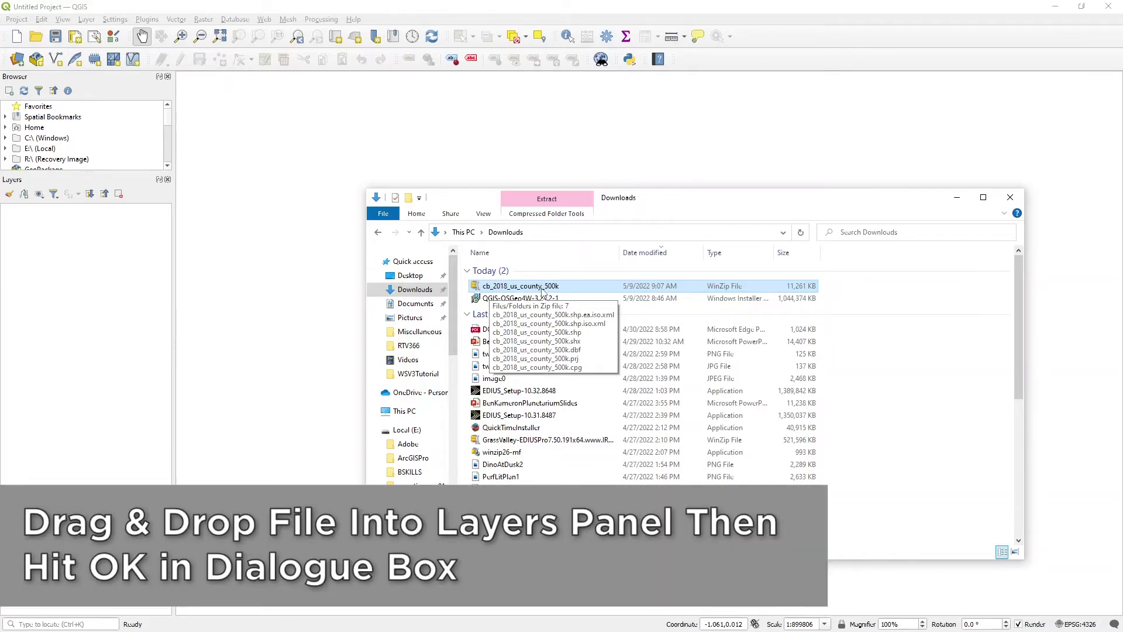
left_click_drag(545, 286, 101, 312)
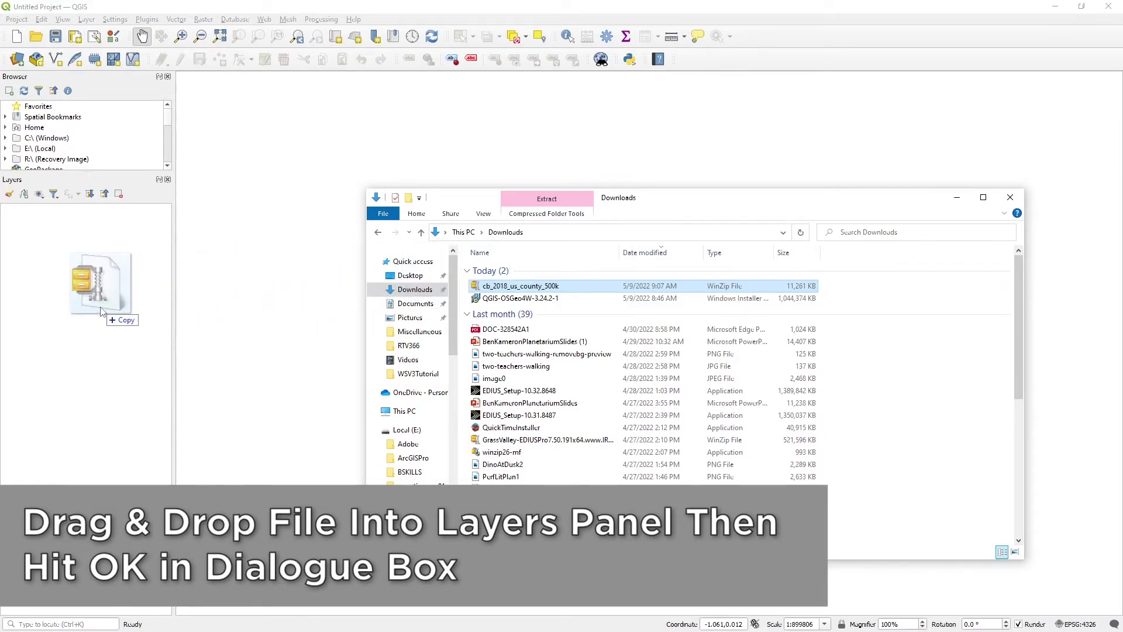
left_click_drag(100, 312, 100, 313)
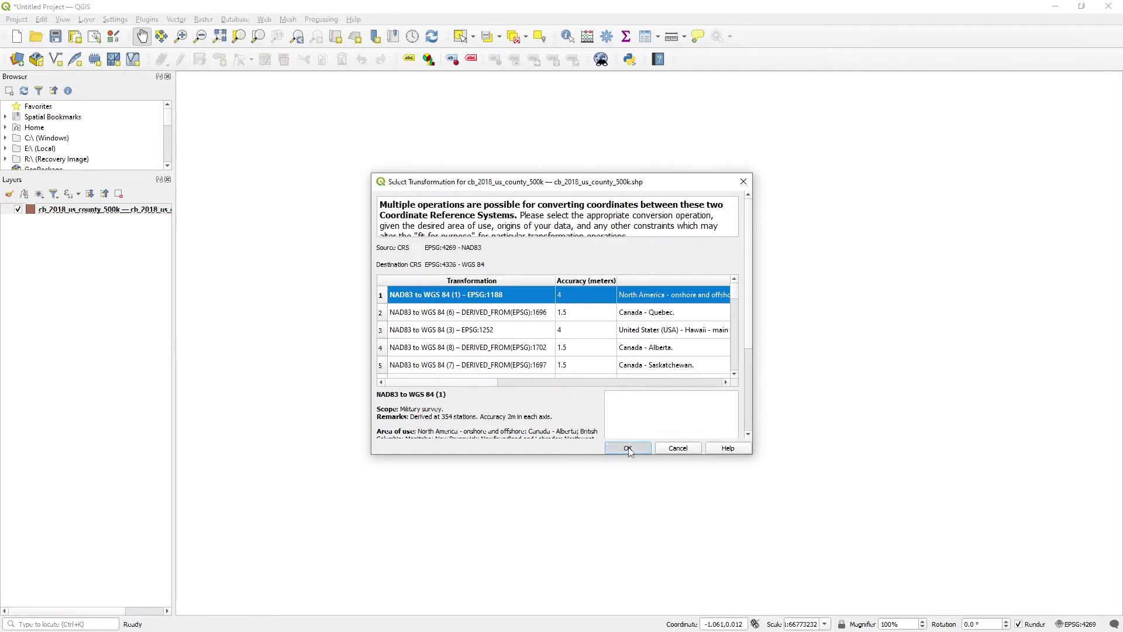
left_click(628, 449)
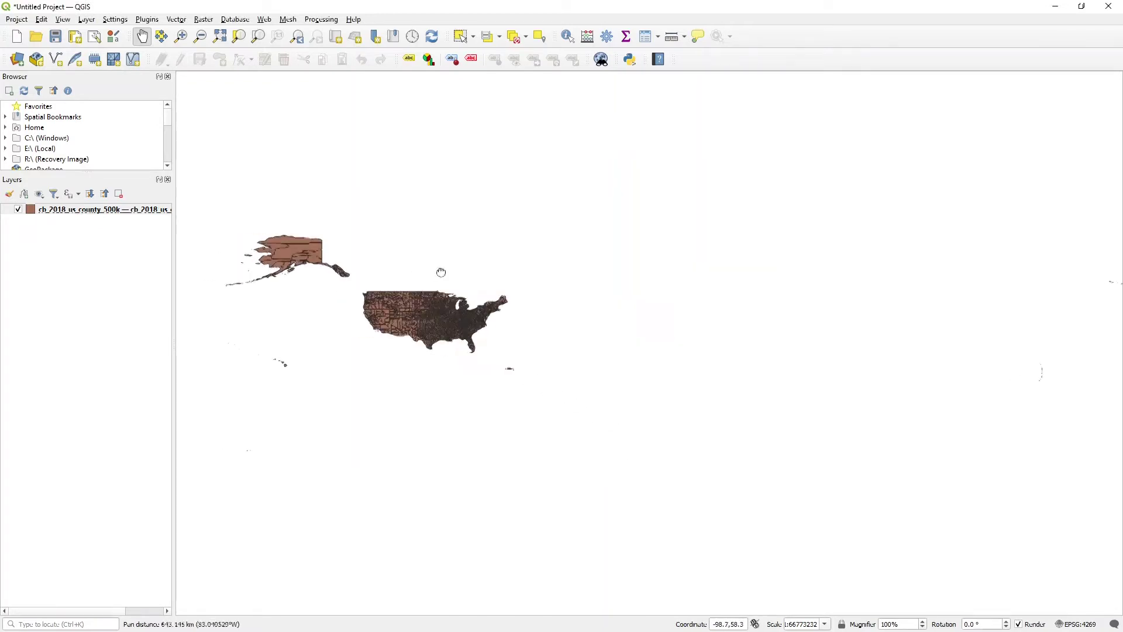
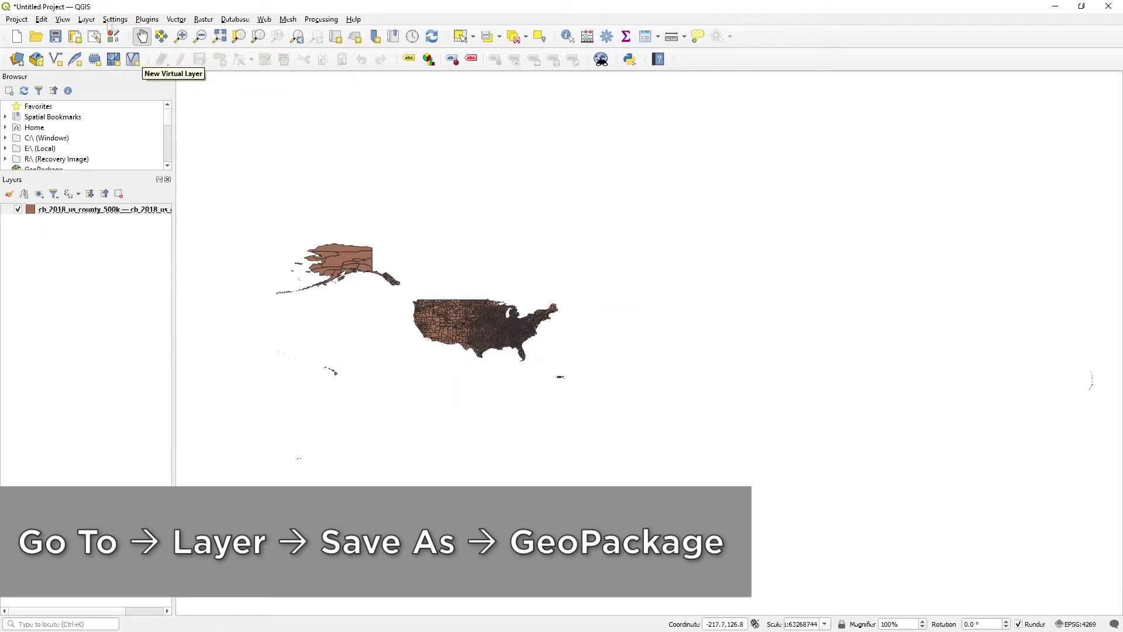
Export the county layer as a GeoPackage named BackgroundLayerTutorial in the WSV3Tutorial folder.
left_click(87, 20)
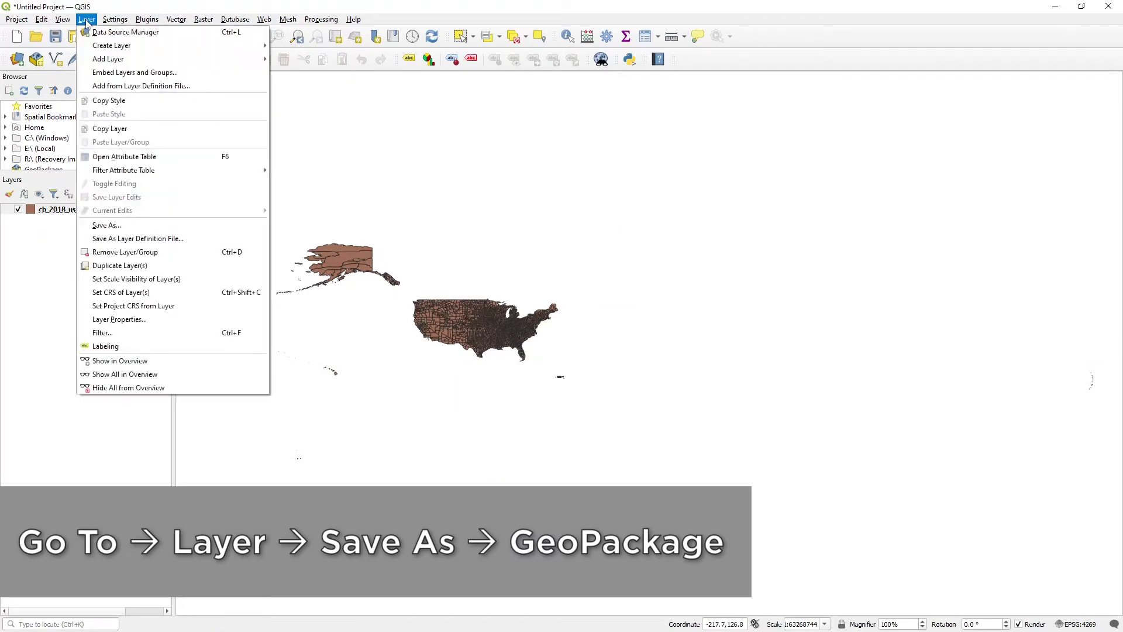
left_click(126, 223)
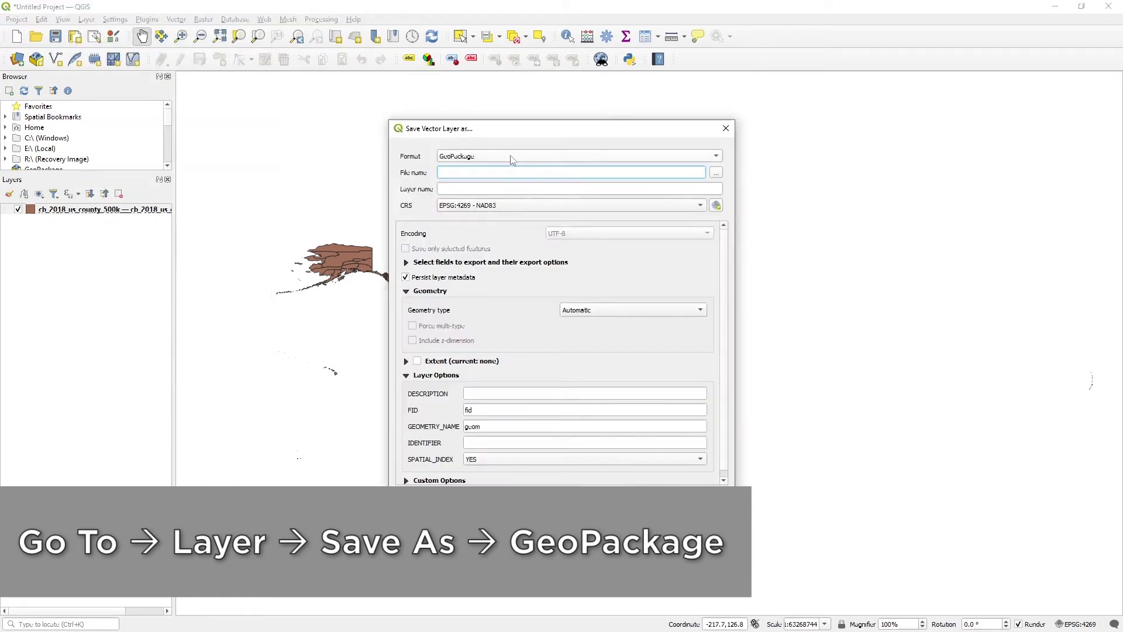
left_click(717, 173)
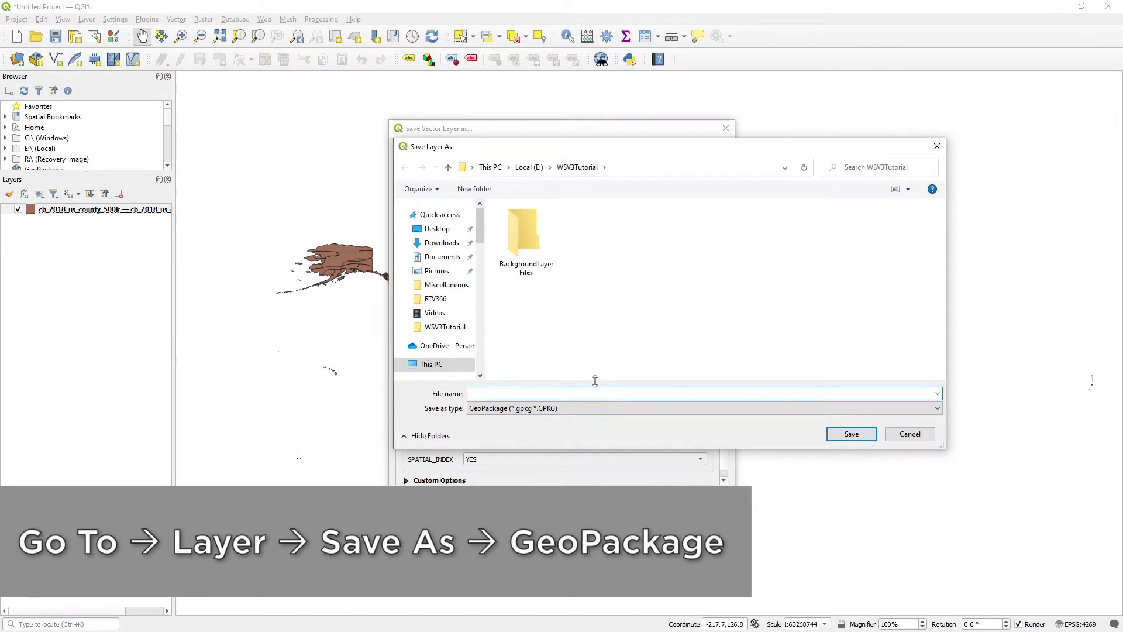
type("Bac")
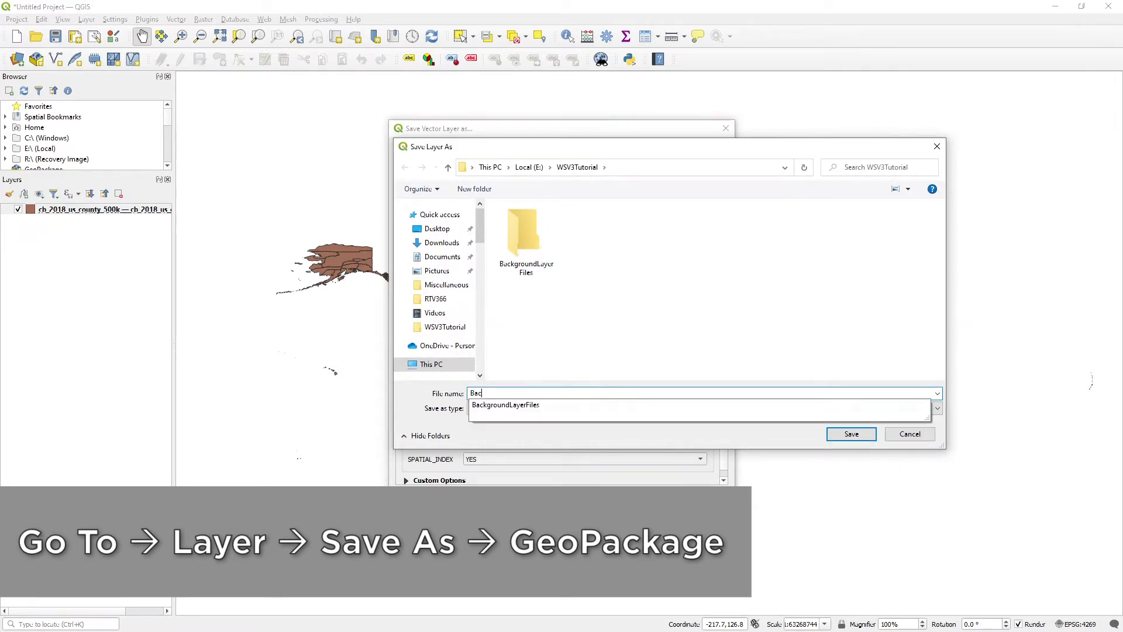
type("kgroundLayerTutorial")
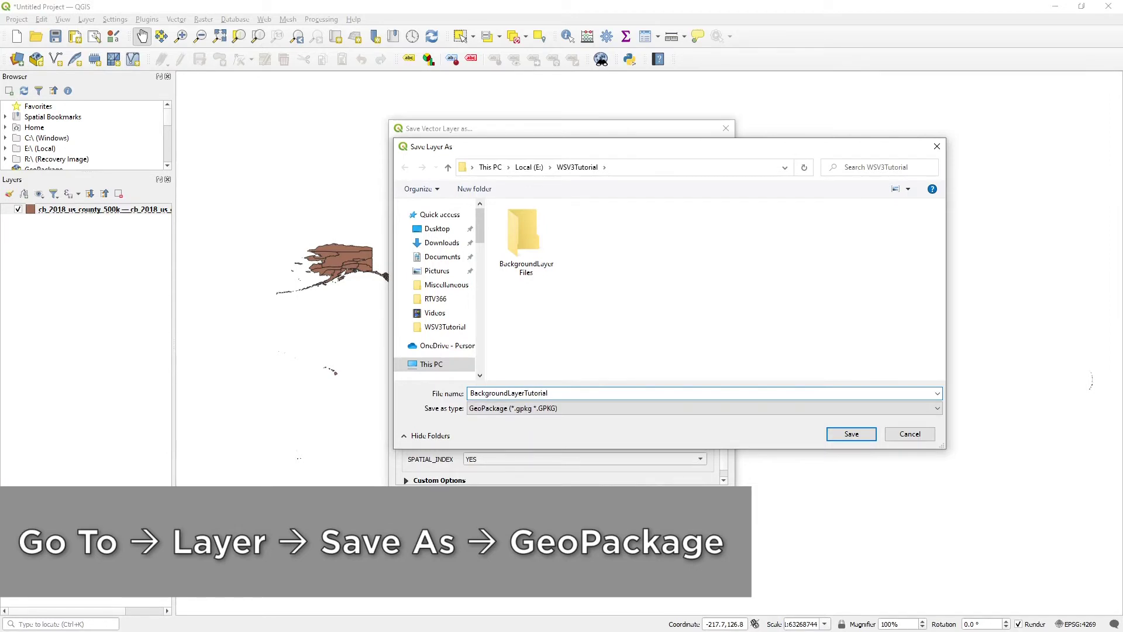
key("Return")
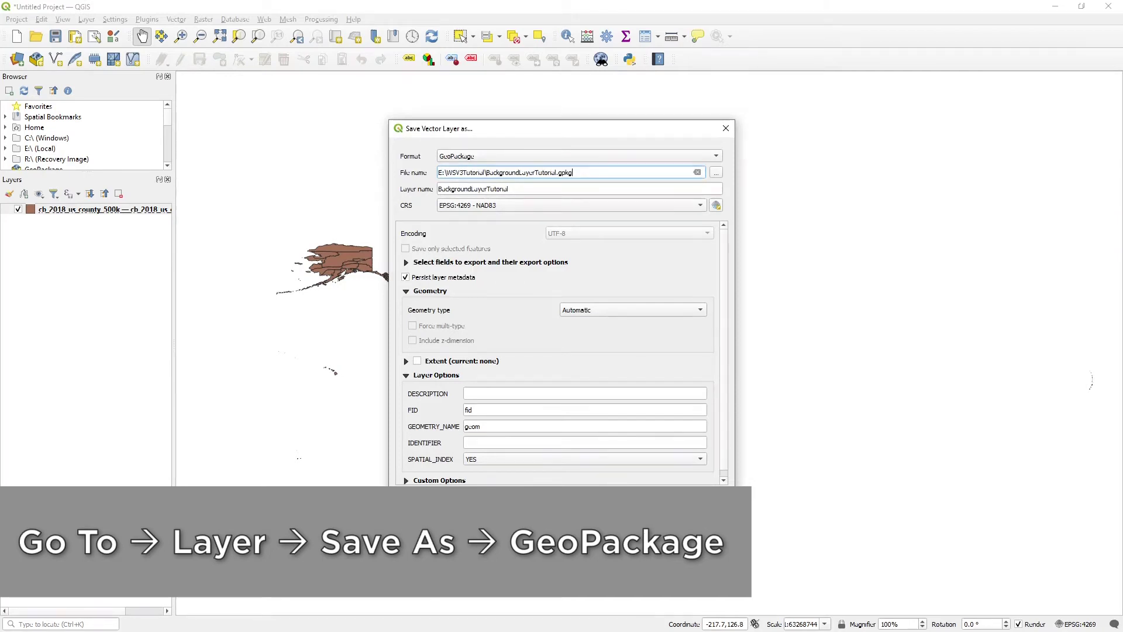
left_click(602, 495)
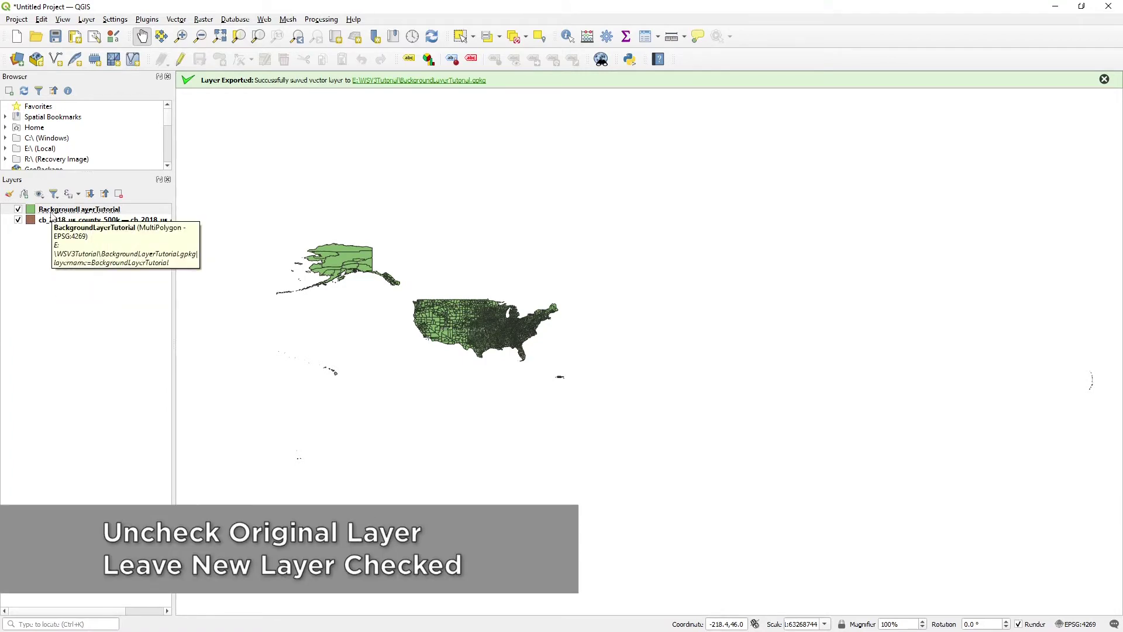
Hide the original cb_2018_us_county_500k layer and enable editing on the BackgroundLayerTutorial layer.
left_click(18, 221)
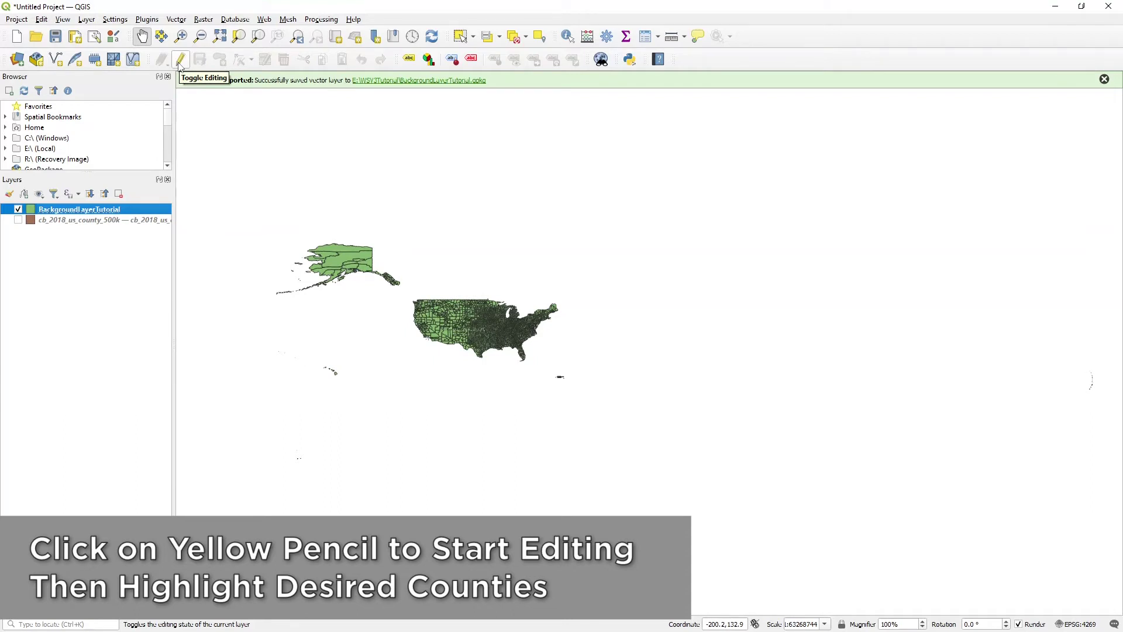
left_click(179, 63)
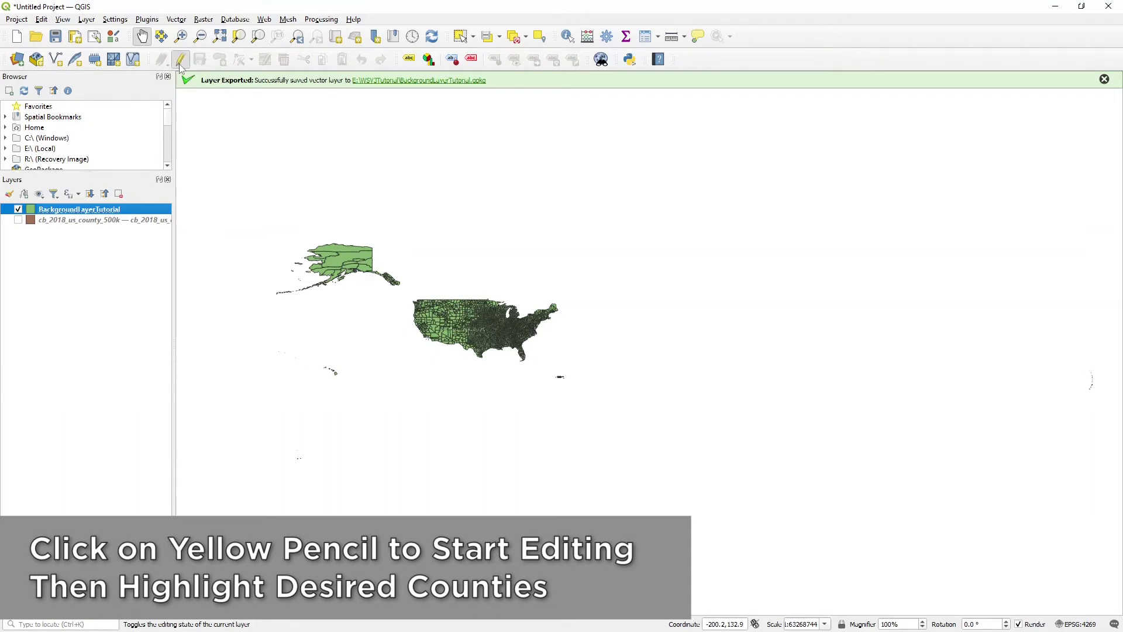
scroll(493, 282, "up", 1)
scroll(760, 409, "up", 2)
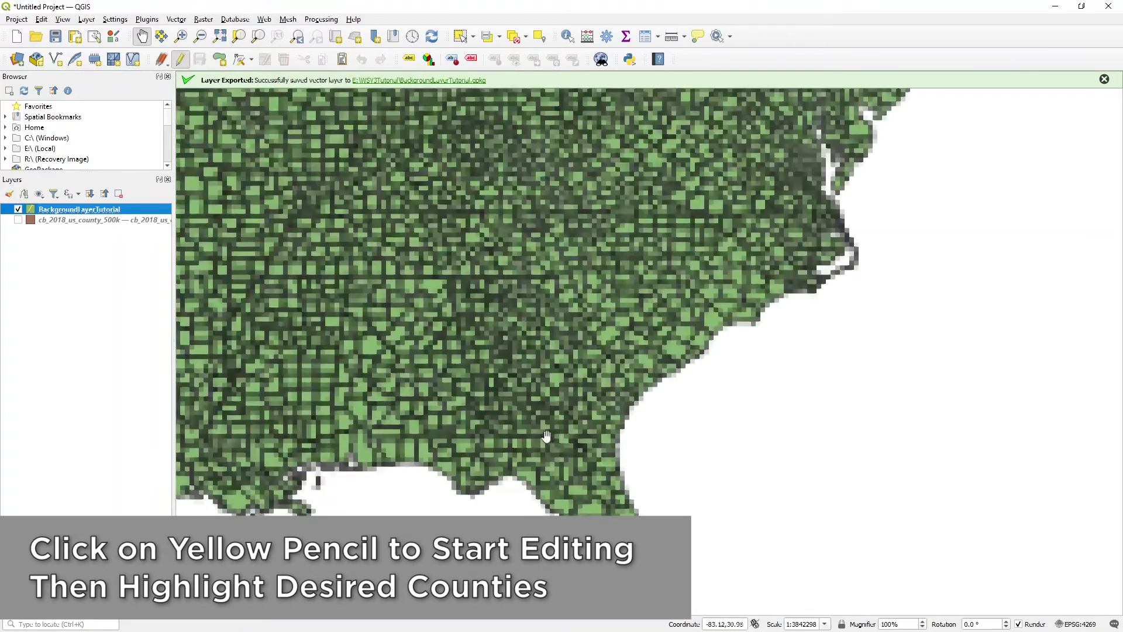
Select the block of southern Indiana counties north of the Ohio River in BackgroundLayerTutorial and delete them.
left_click_drag(439, 295, 552, 371)
scroll(556, 364, "up", 2)
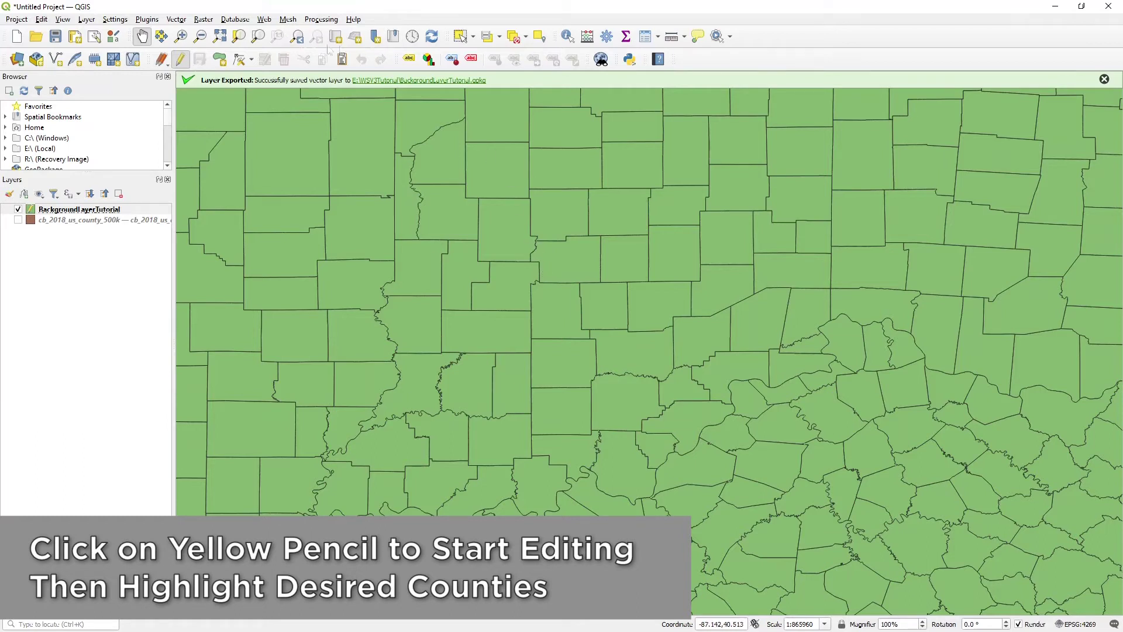
left_click(466, 38)
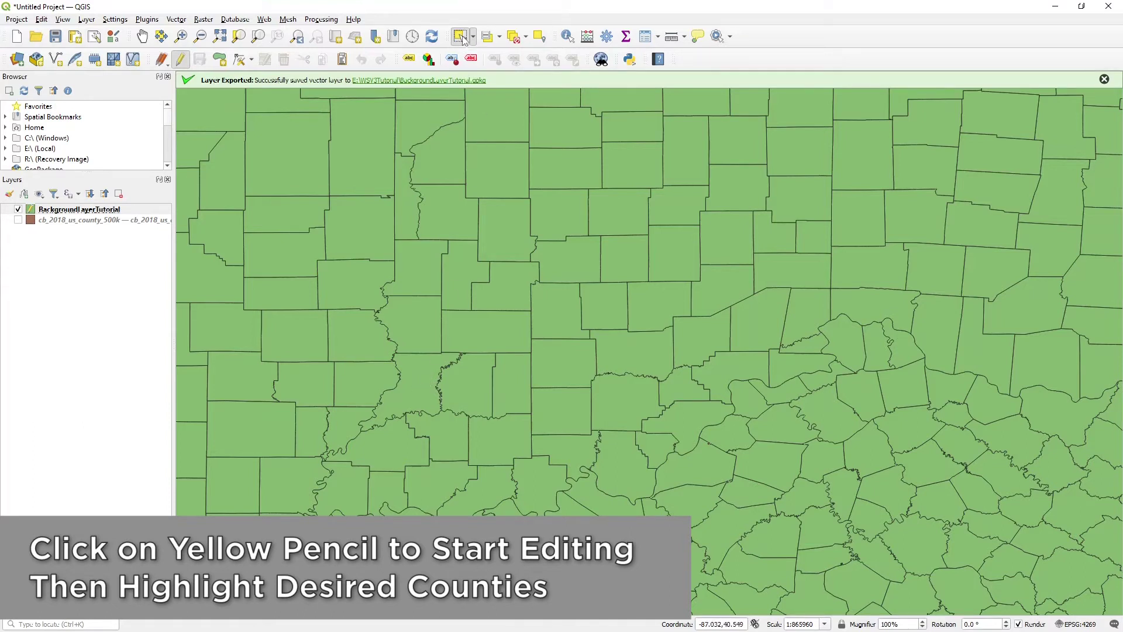
left_click(419, 388, "shift")
left_click(475, 380, "shift")
left_click(510, 375, "shift")
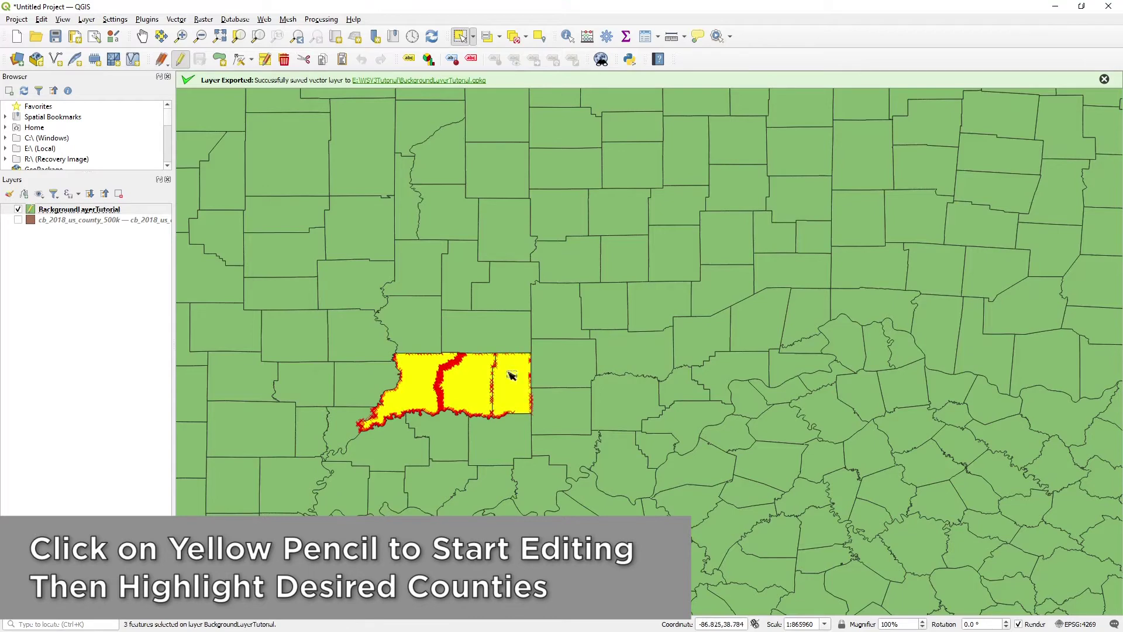
left_click(552, 366, "shift")
left_click(619, 356, "shift")
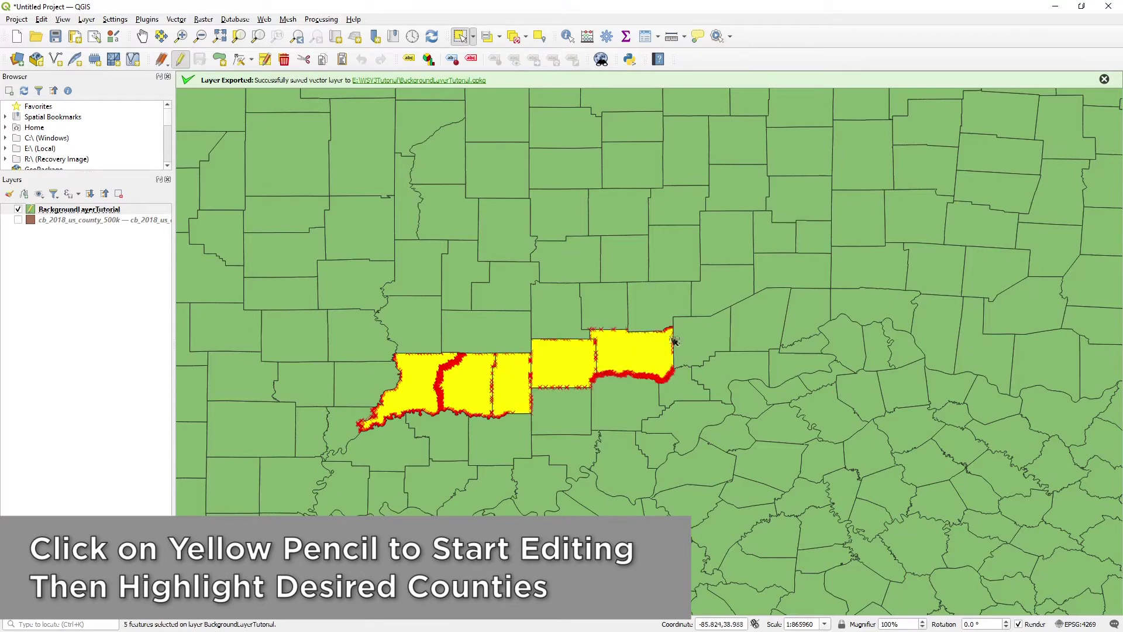
left_click(710, 338, "shift")
left_click(771, 312, "shift")
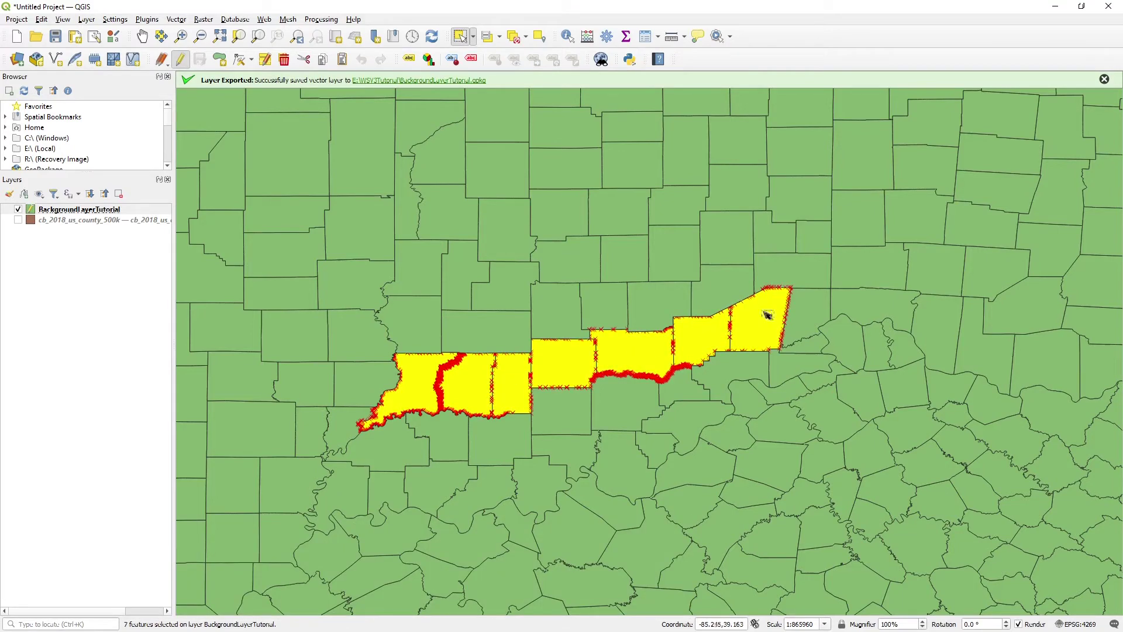
left_click(806, 316, "shift")
left_click(804, 344, "shift")
left_click(799, 369, "shift")
left_click(740, 377, "shift")
left_click(688, 427, "shift")
left_click(653, 450, "shift")
left_click(620, 404, "shift")
left_click(620, 462, "shift")
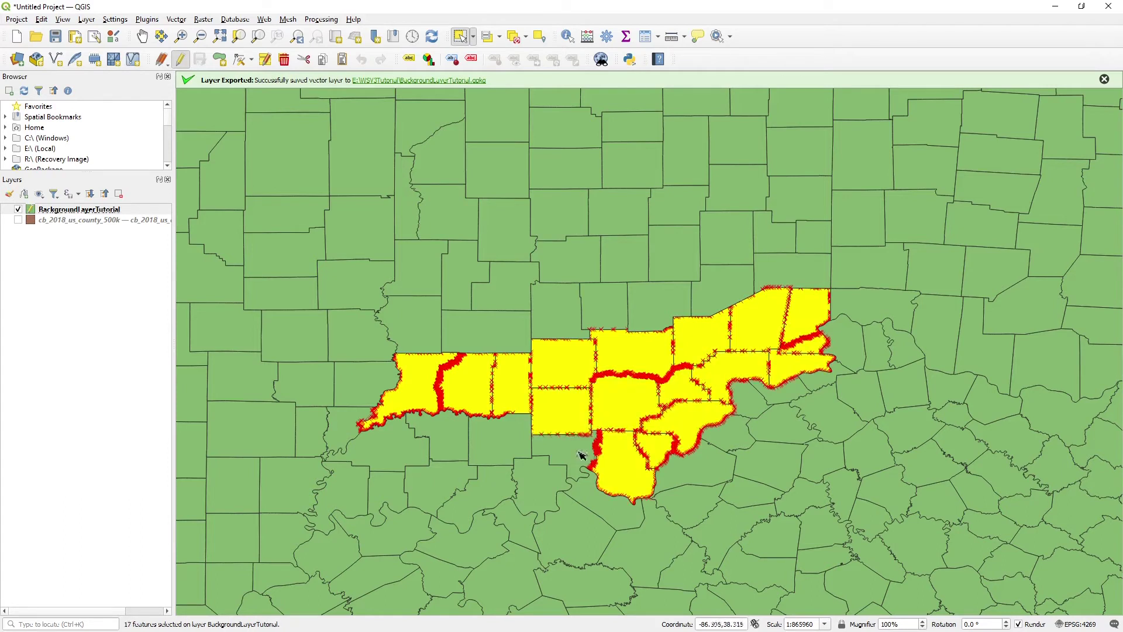
left_click(581, 455, "shift")
left_click(544, 479, "shift")
left_click(500, 439, "shift")
left_click(451, 436, "shift")
left_click(492, 485, "shift")
left_click(381, 438, "shift")
left_click(386, 495, "shift")
left_click(357, 490, "shift")
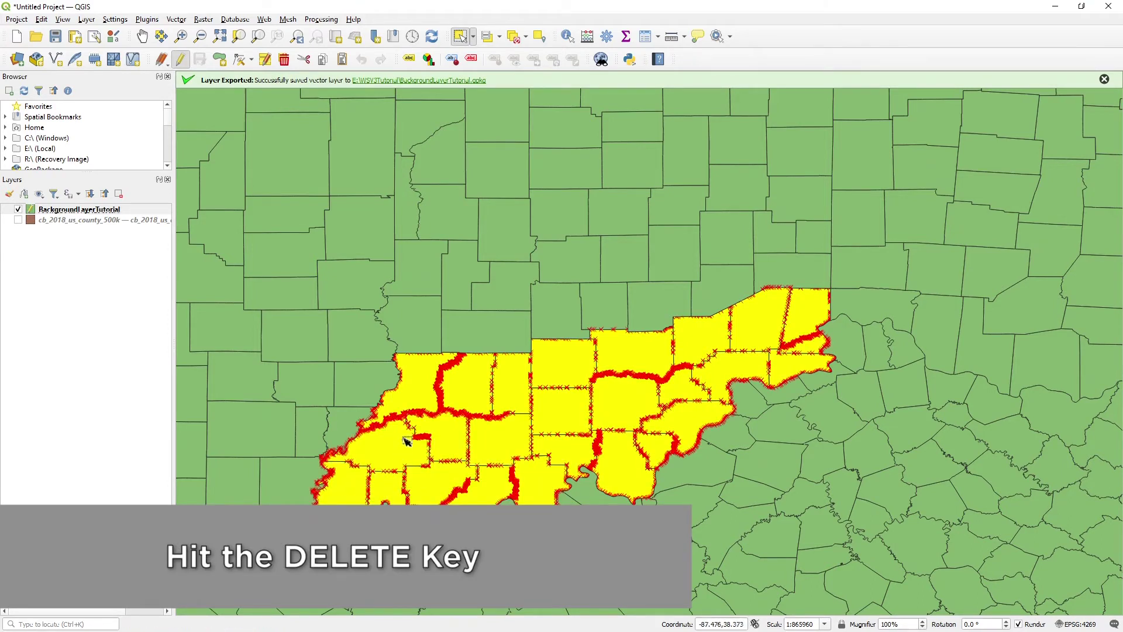
key("Delete")
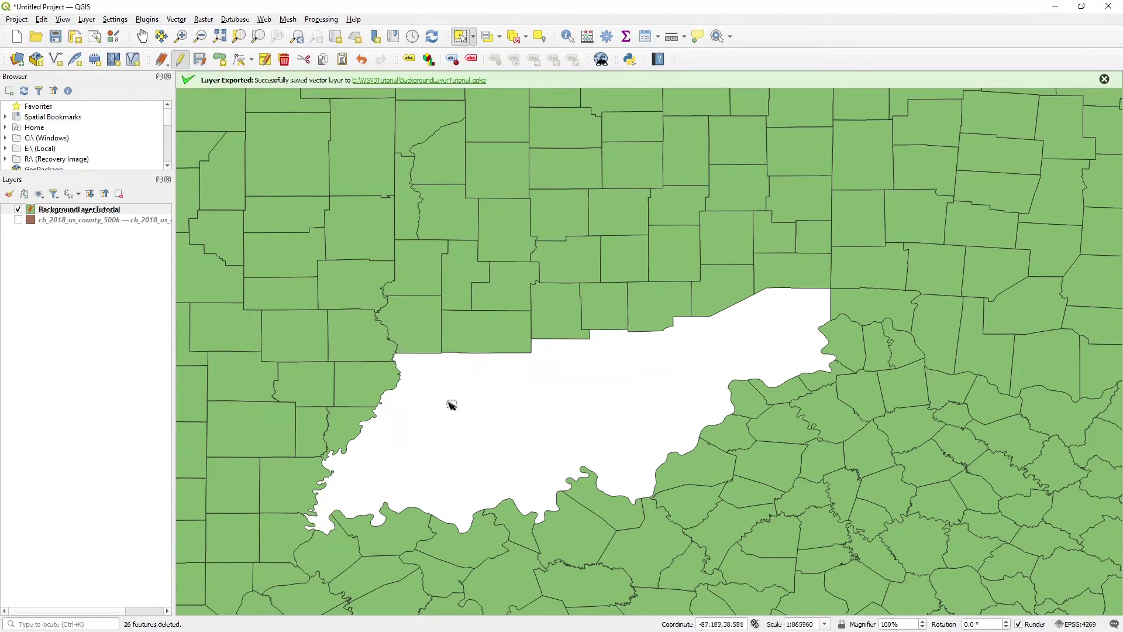
Merge all remaining counties, including Alaska, Hawaii and Puerto Rico, into one feature, then stop editing and save the layer changes.
left_click(143, 37)
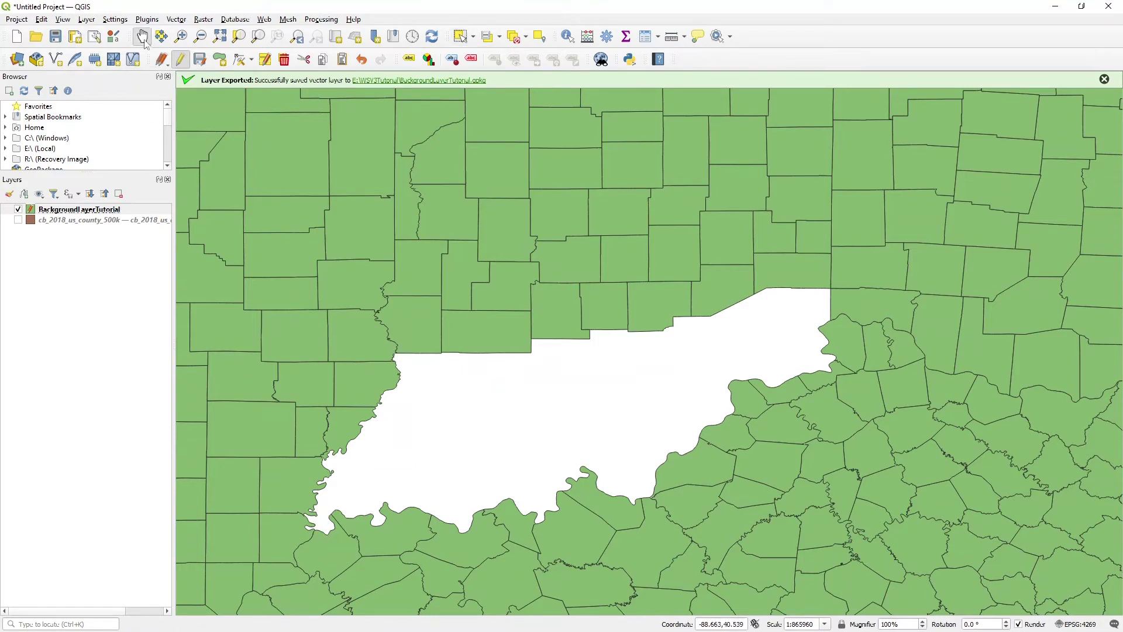
scroll(439, 380, "down", 5)
left_click_drag(387, 368, 462, 386)
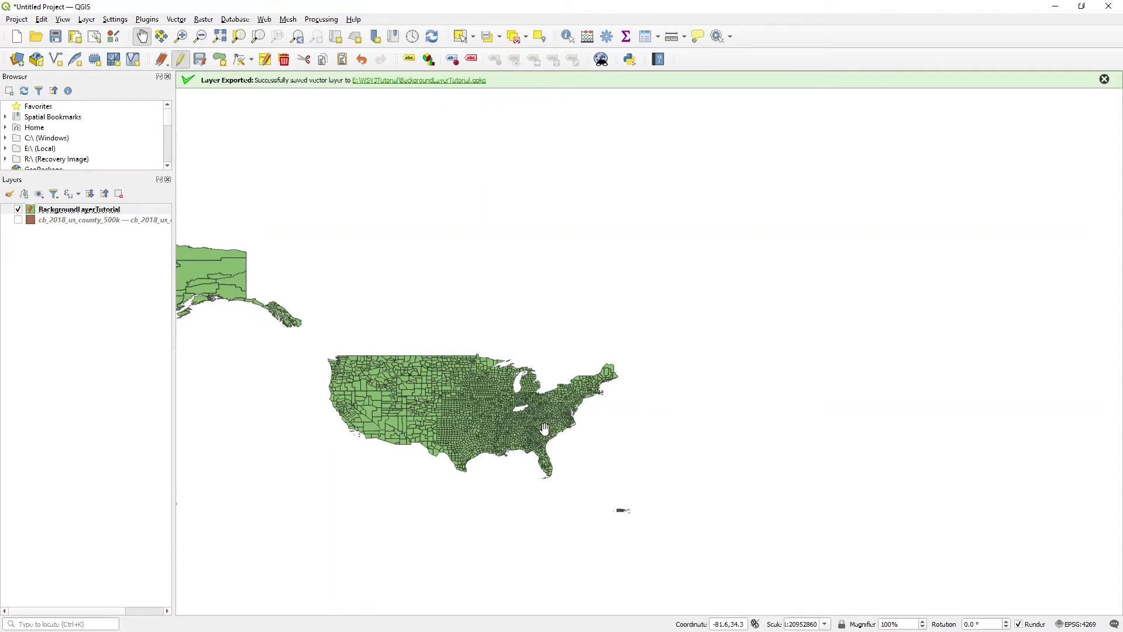
left_click_drag(456, 430, 504, 408)
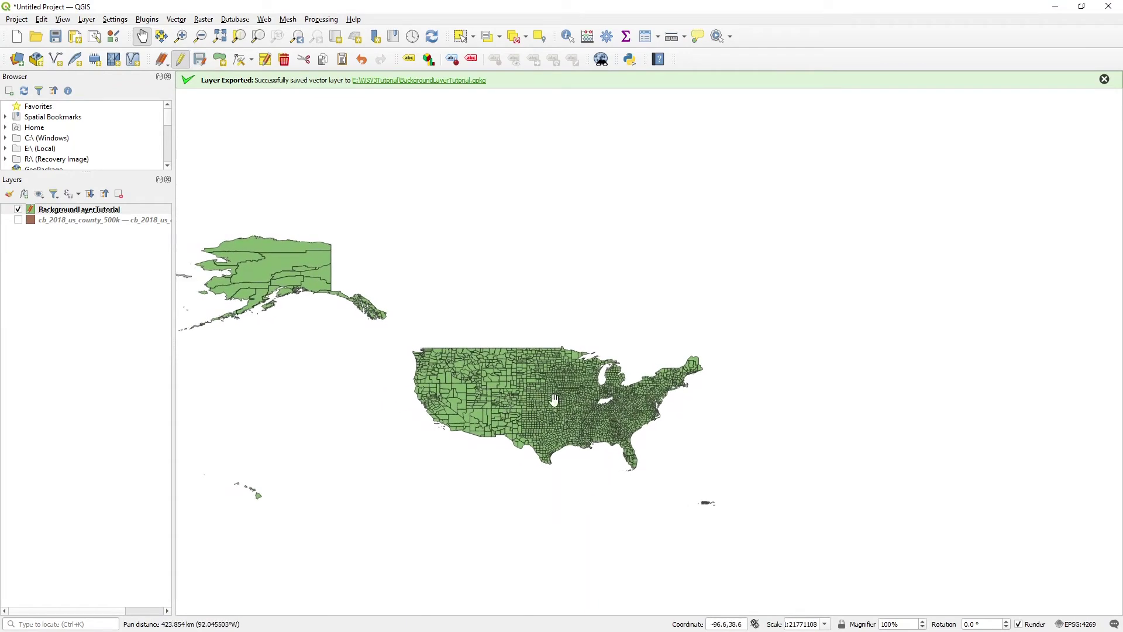
left_click_drag(442, 389, 508, 386)
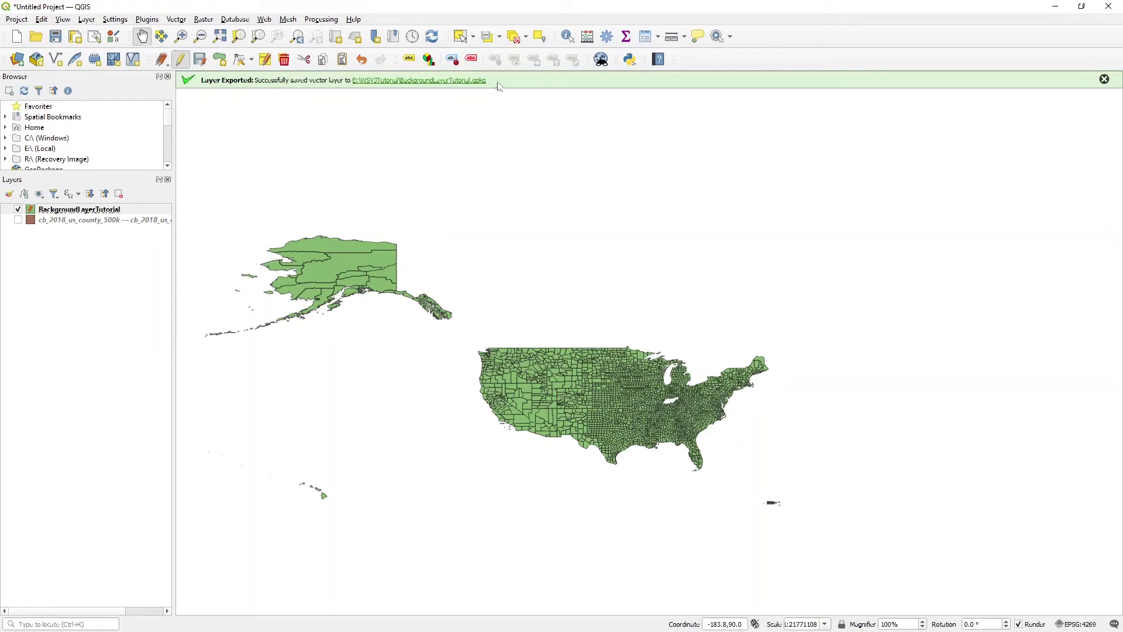
left_click(143, 37)
left_click(460, 37)
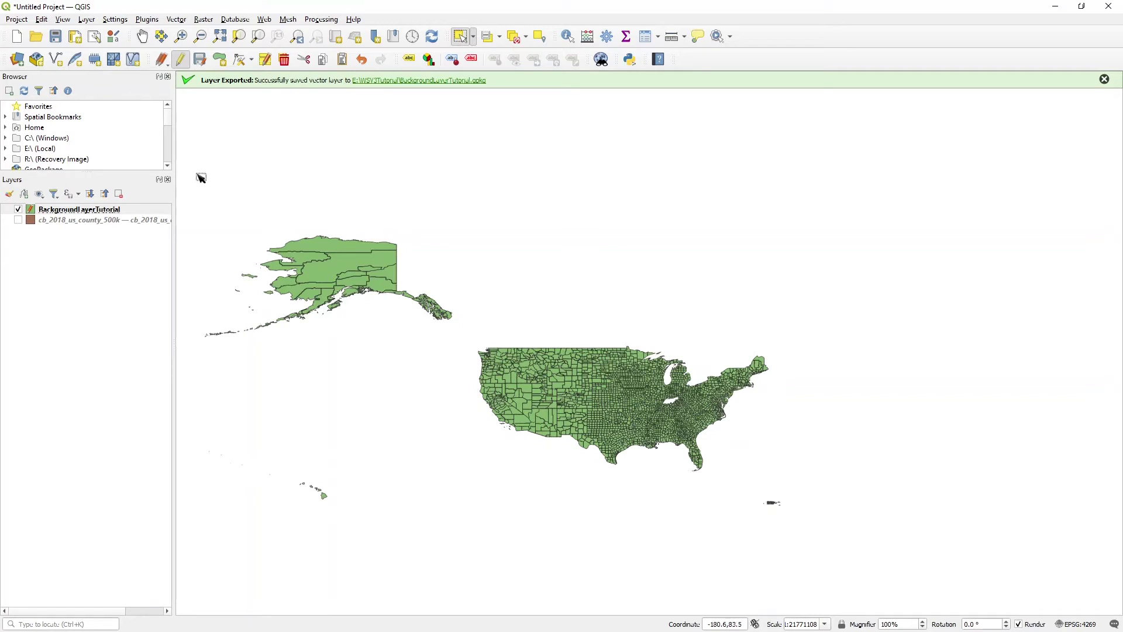
left_click_drag(197, 168, 865, 528)
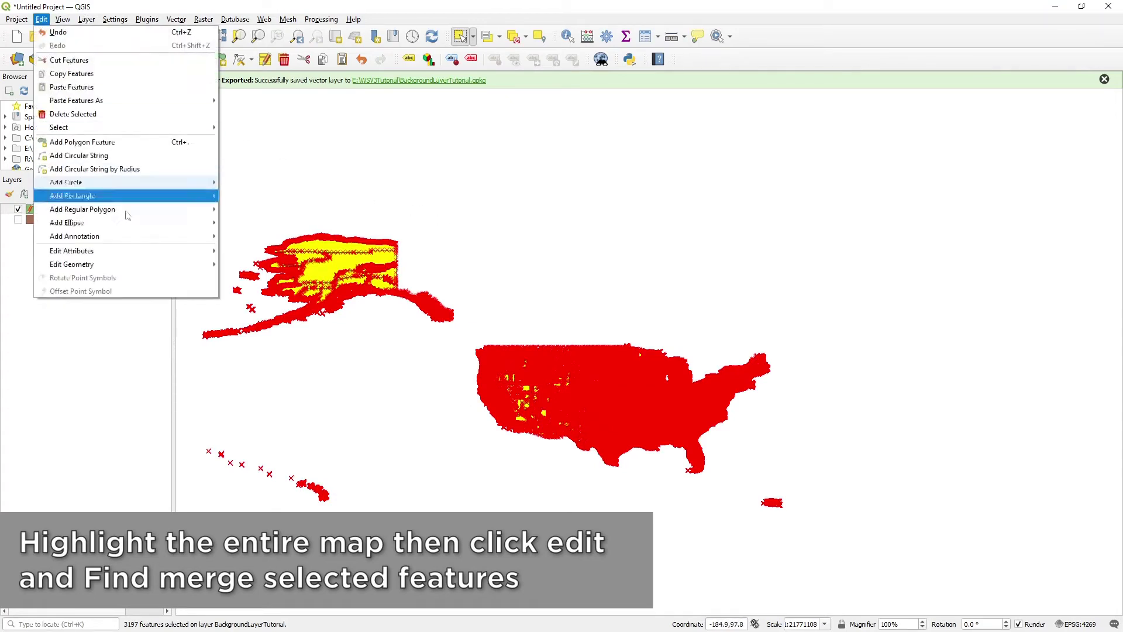
mouse_move(150, 264)
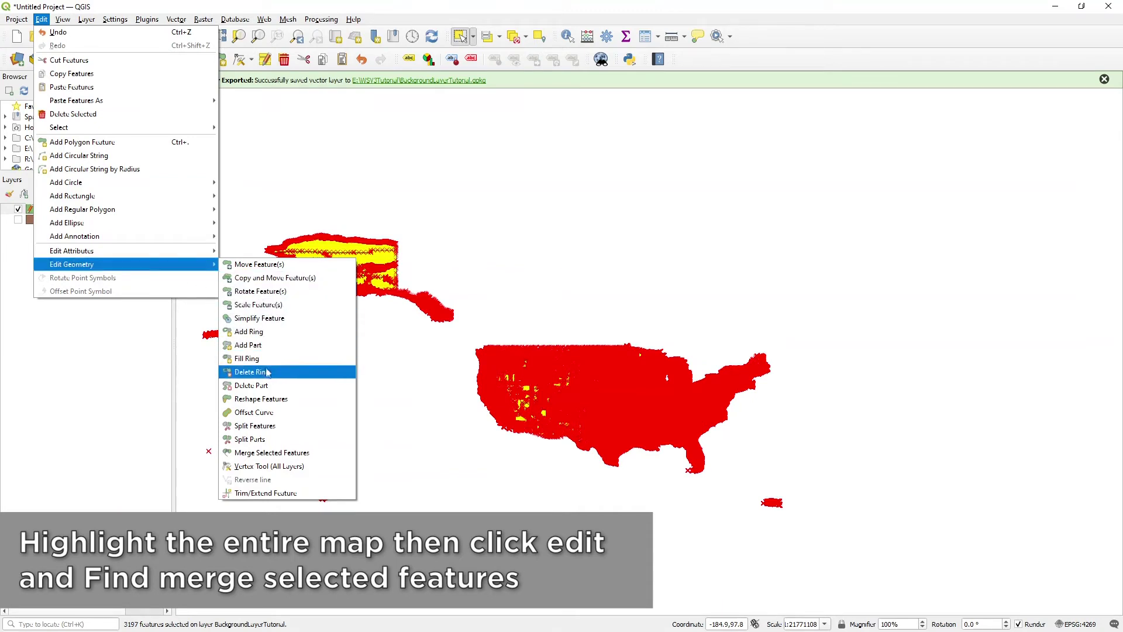
left_click(284, 456)
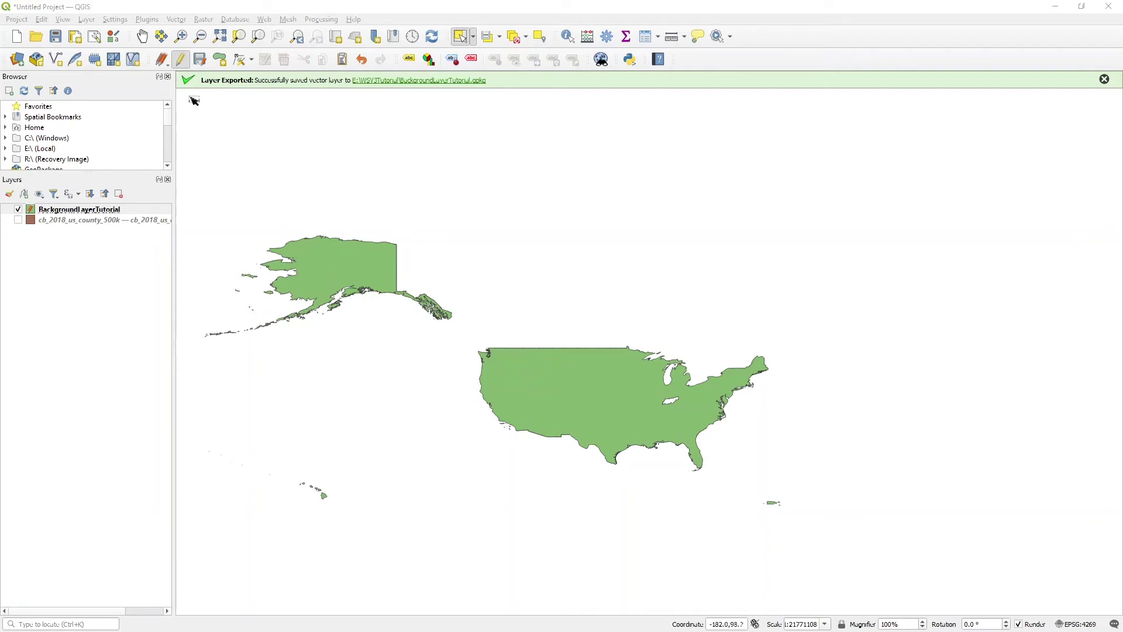
left_click(180, 60)
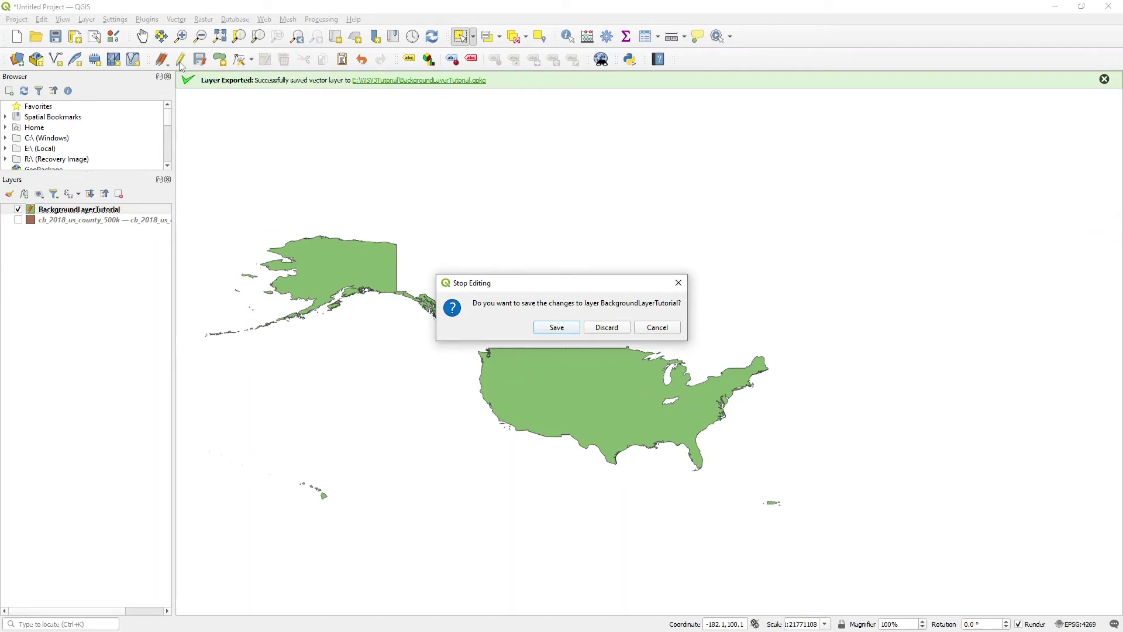
left_click(554, 329)
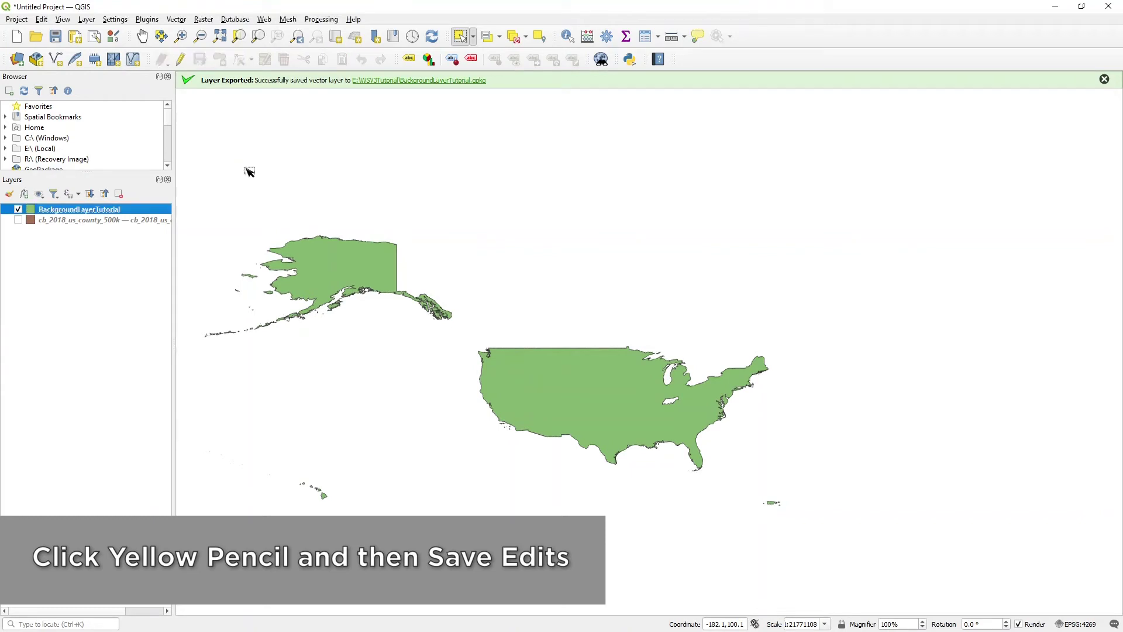
Save the merged layer as an ESRI Shapefile named BackgroundTutorial in the BackgroundLayerFiles folder, and hide the BackgroundLayerTutorial layer.
left_click(88, 21)
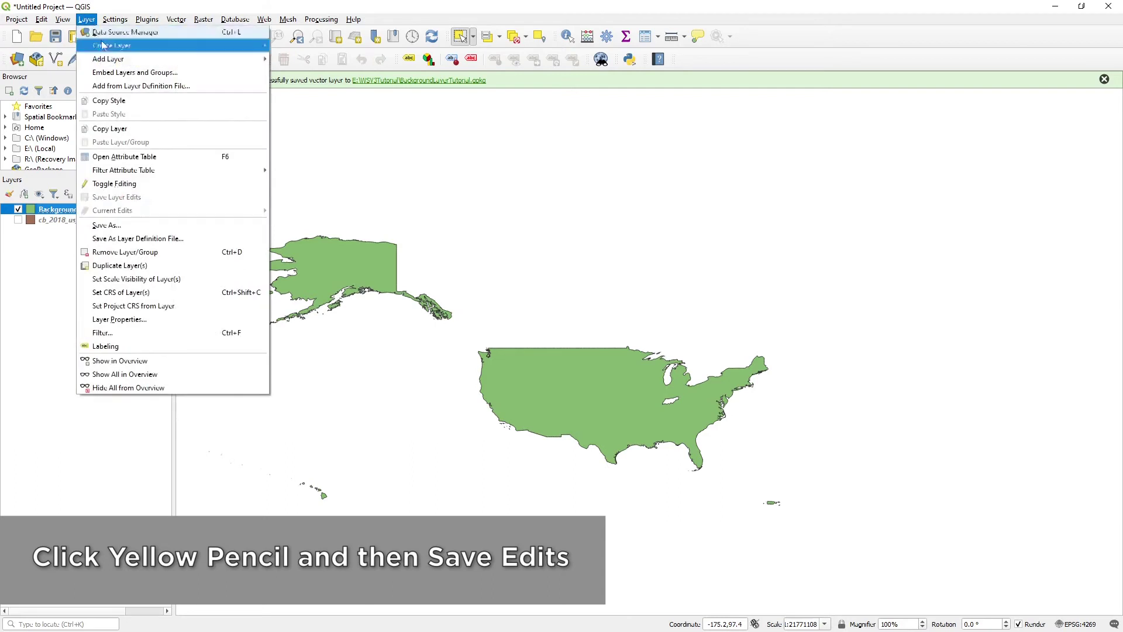
left_click(145, 225)
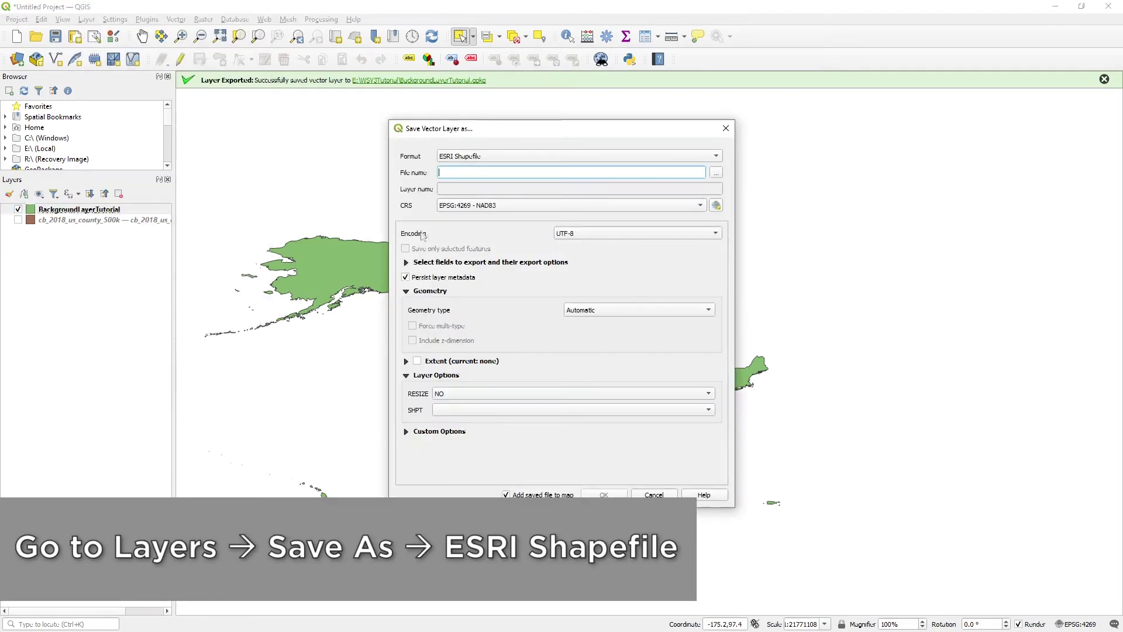
left_click(548, 157)
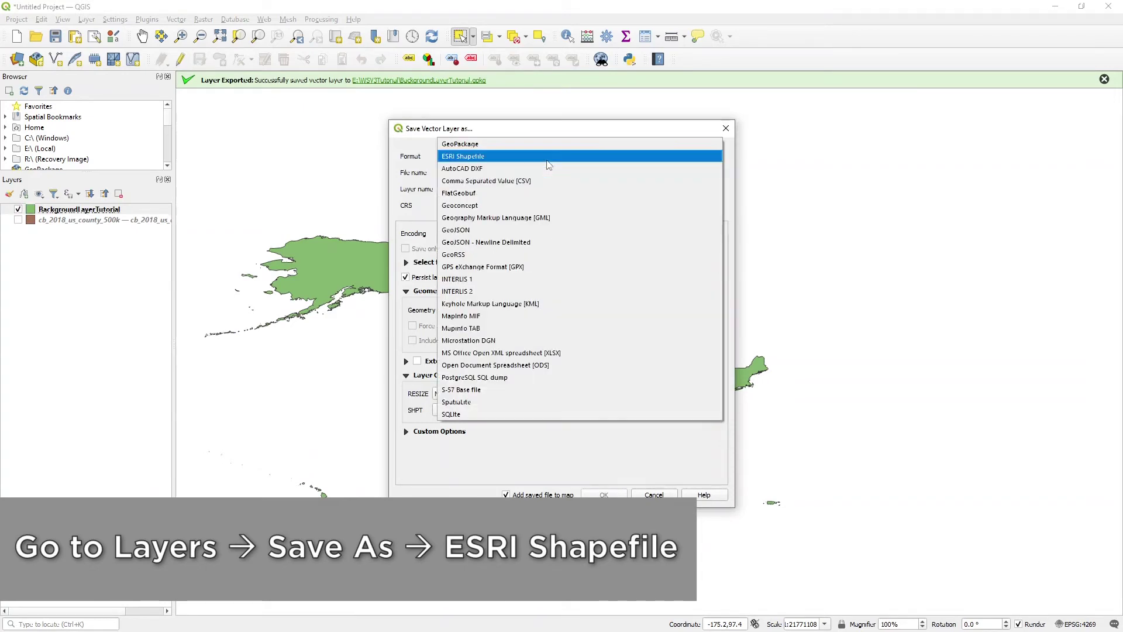
left_click(549, 156)
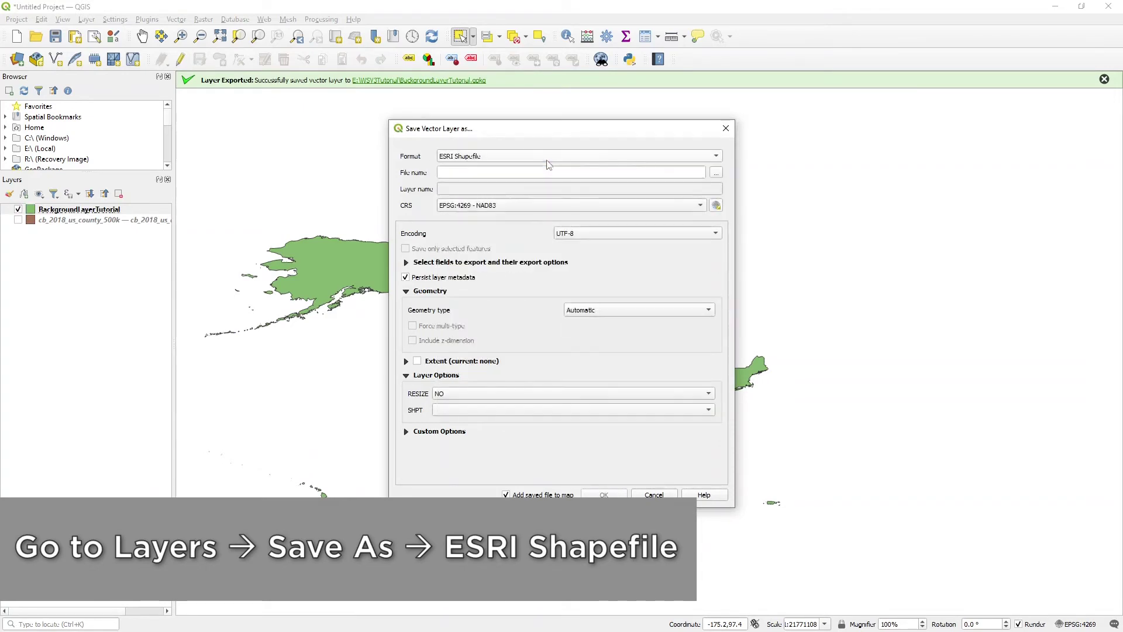
left_click(717, 173)
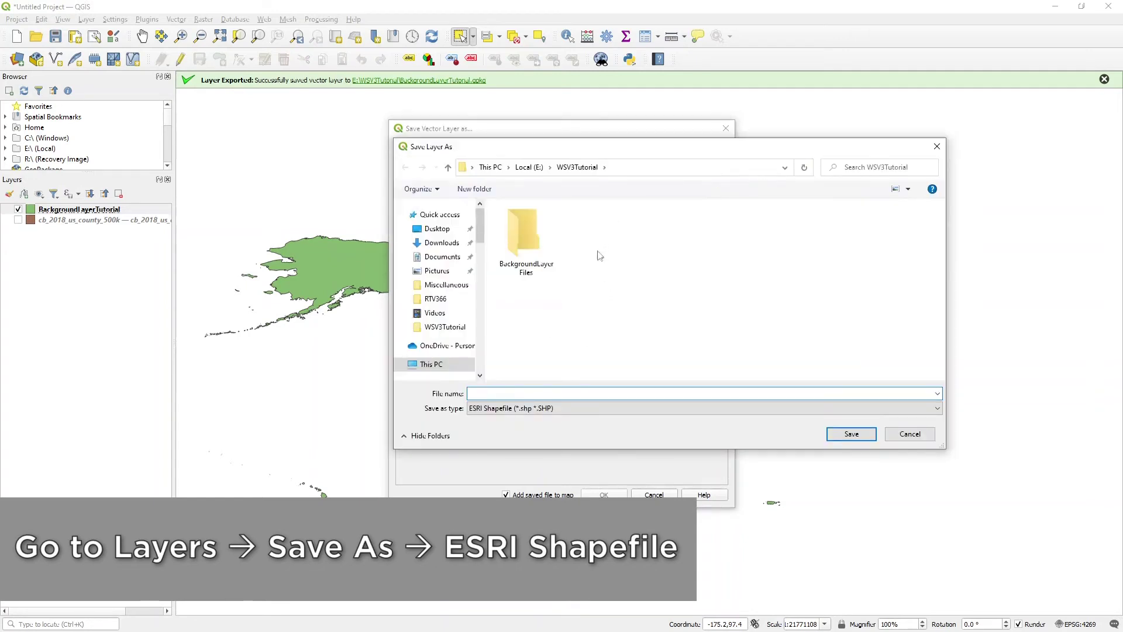
double_click(528, 239)
left_click(554, 393)
type("Background")
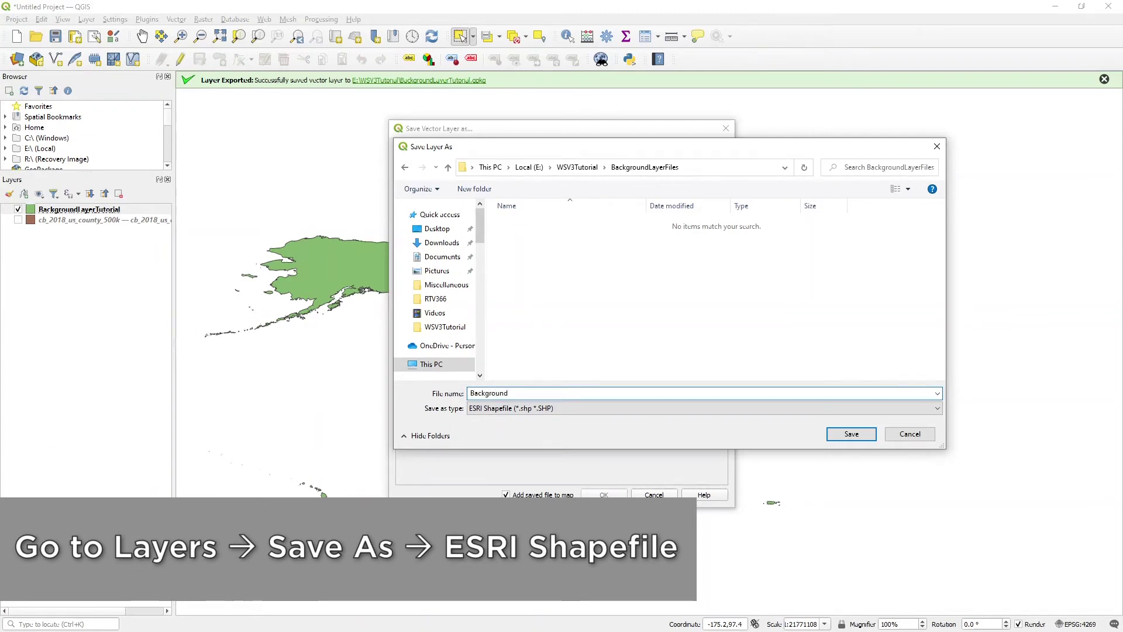
type("Tutorial")
left_click(851, 434)
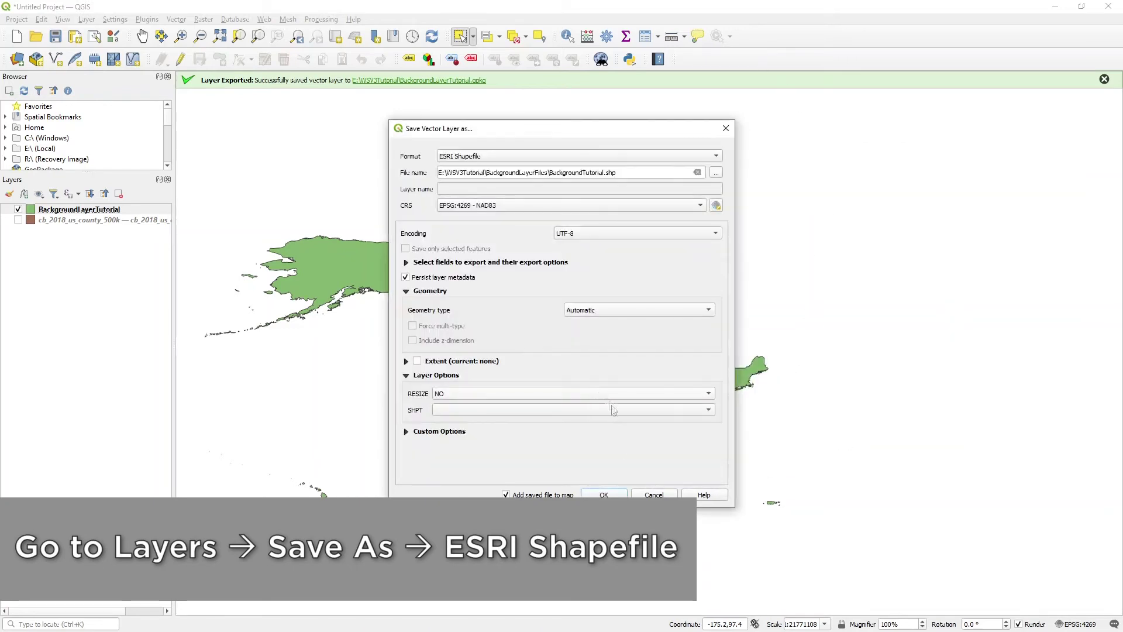
left_click(603, 494)
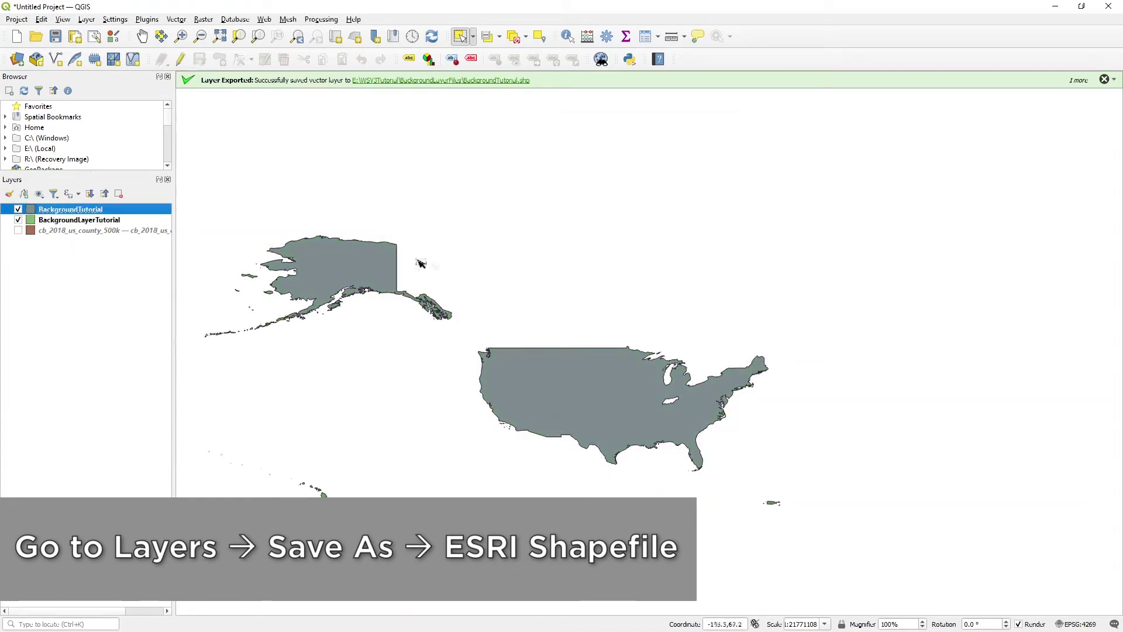
left_click(18, 219)
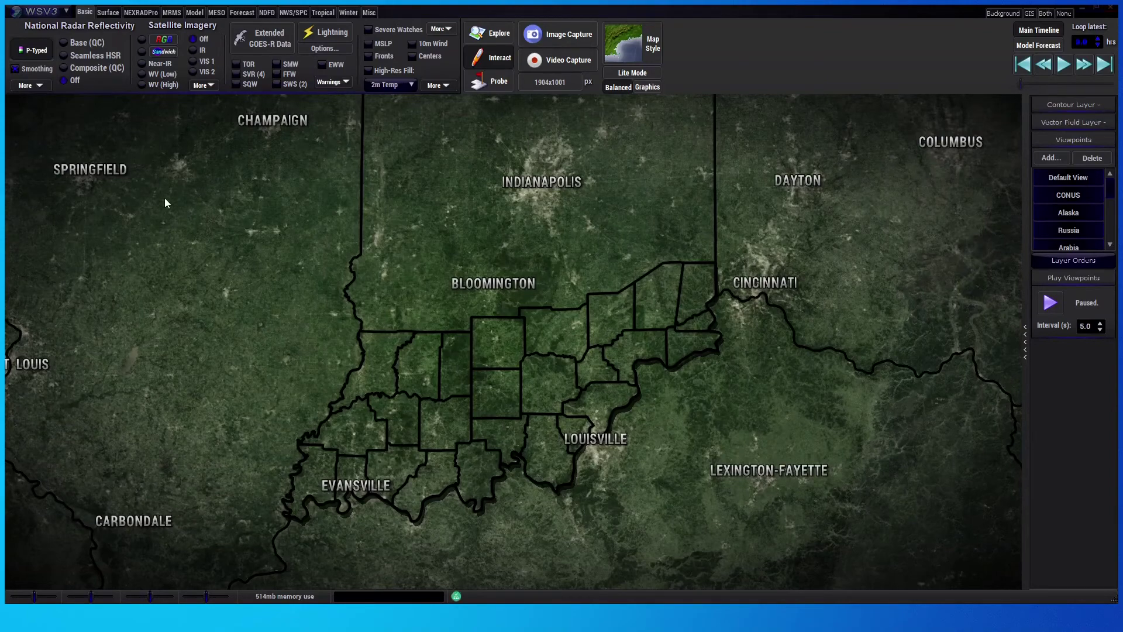
Switch to WSV3 and add BackgroundTutorial.shp from the BackgroundLayerFiles folder to the GIS shapefile layers in the program settings.
left_click(41, 13)
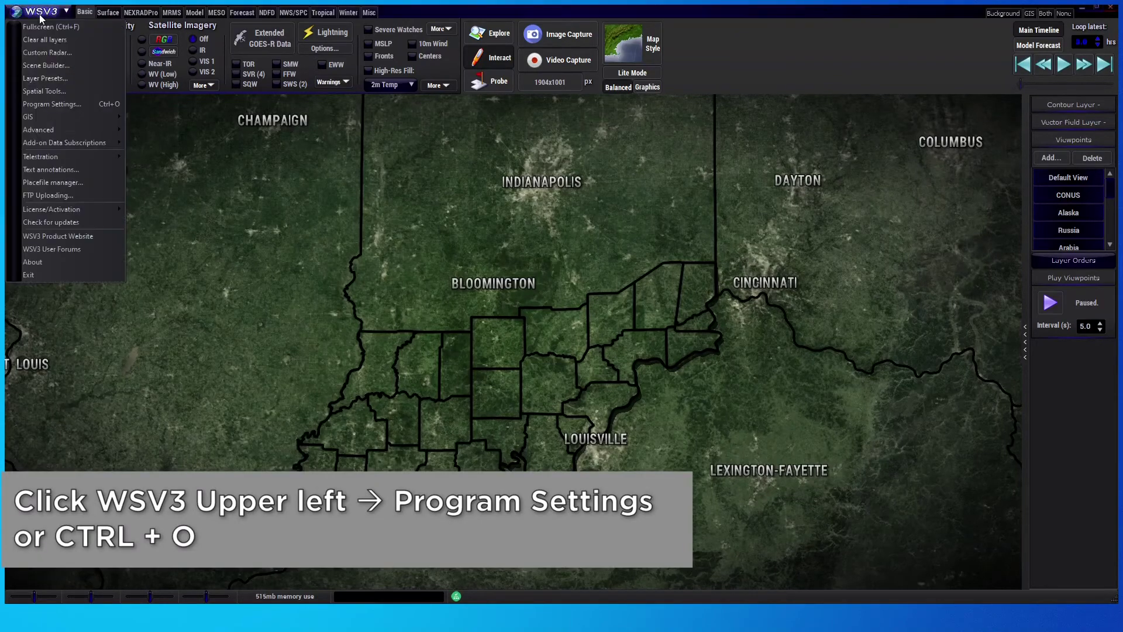
left_click(66, 105)
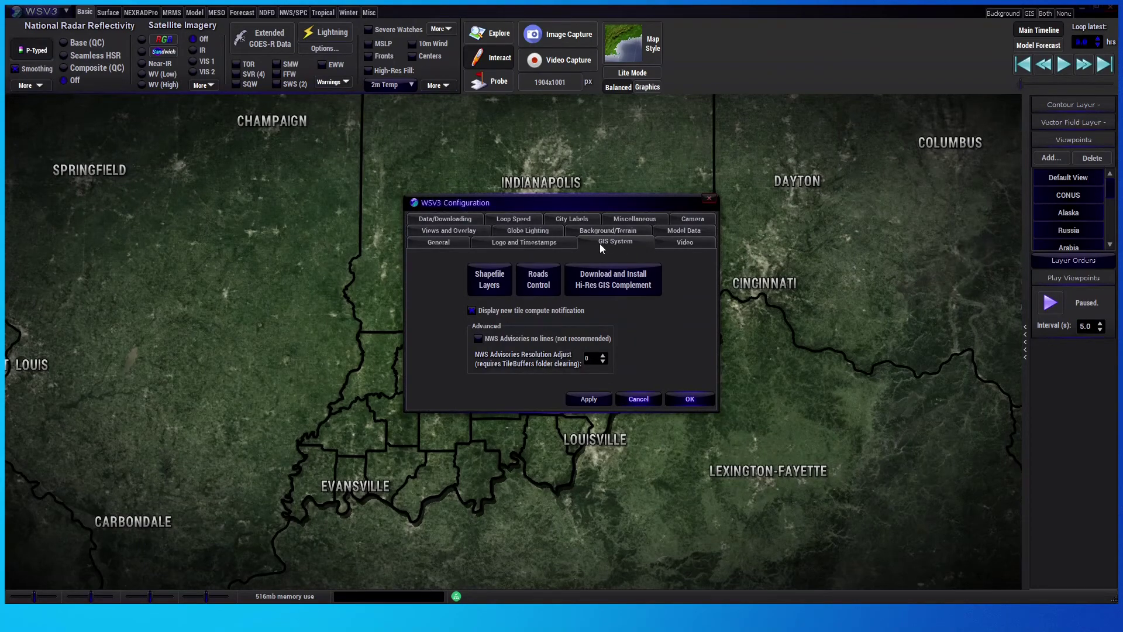
left_click(491, 280)
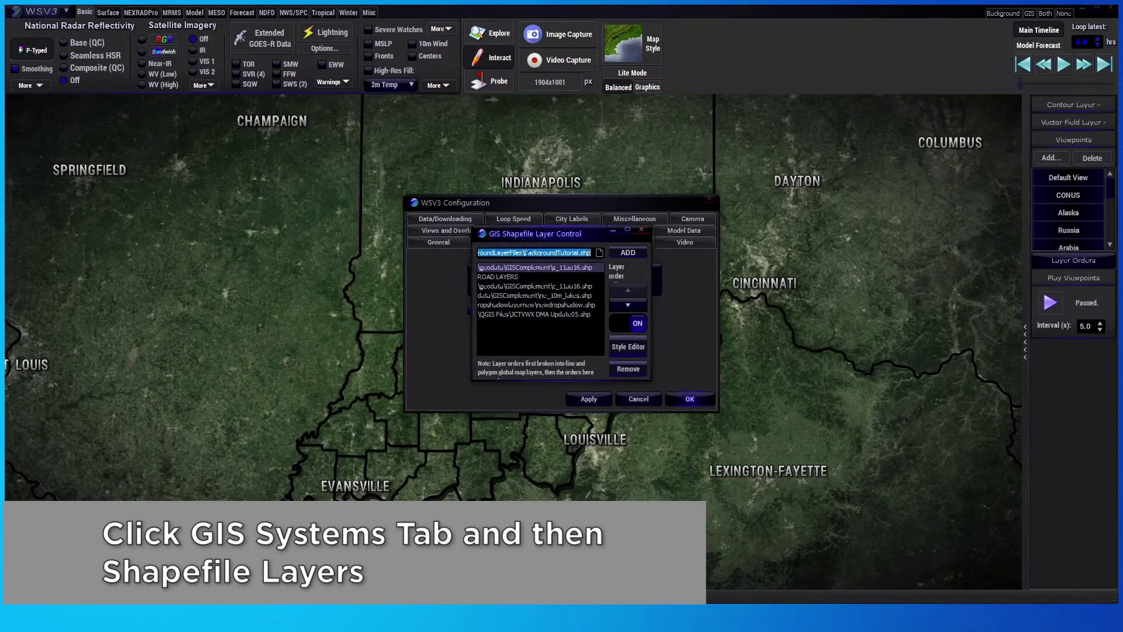
left_click(598, 255)
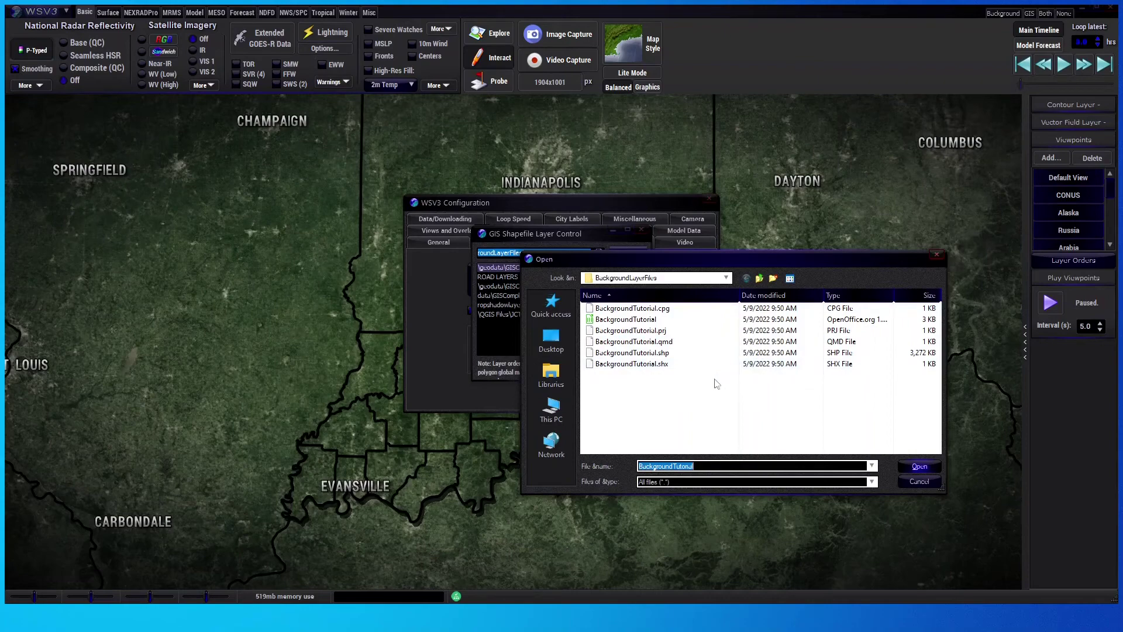
left_click(695, 355)
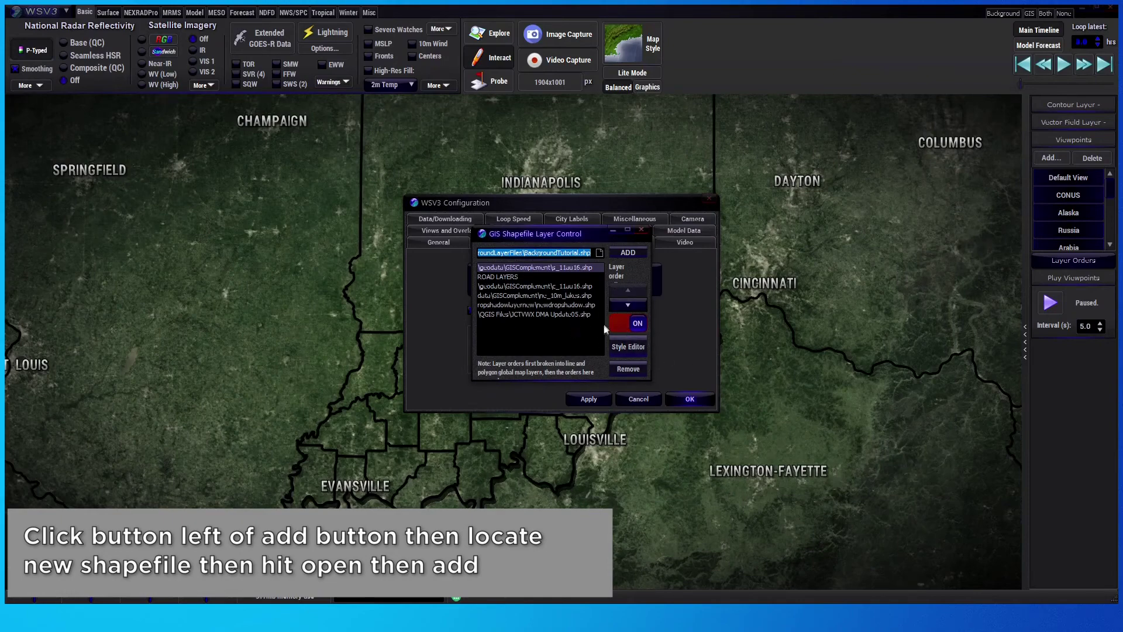
left_click(623, 256)
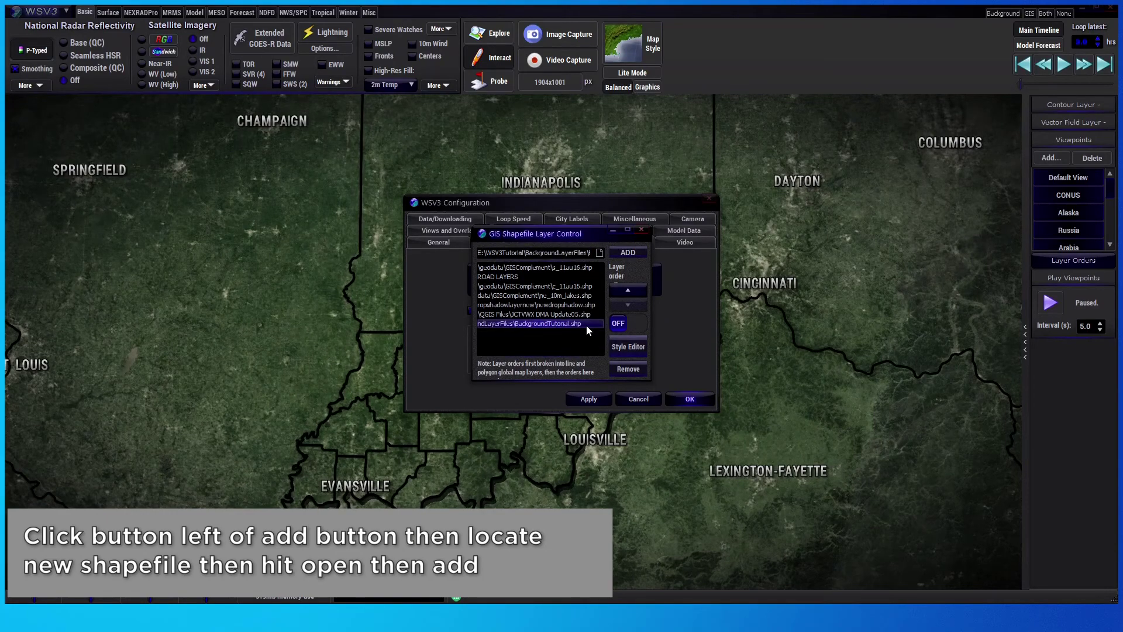
Turn on the BackgroundTutorial shapefile layer and edit its PolygonStyle6 fill style, accepting hex 455546 as the fill color.
left_click(626, 325)
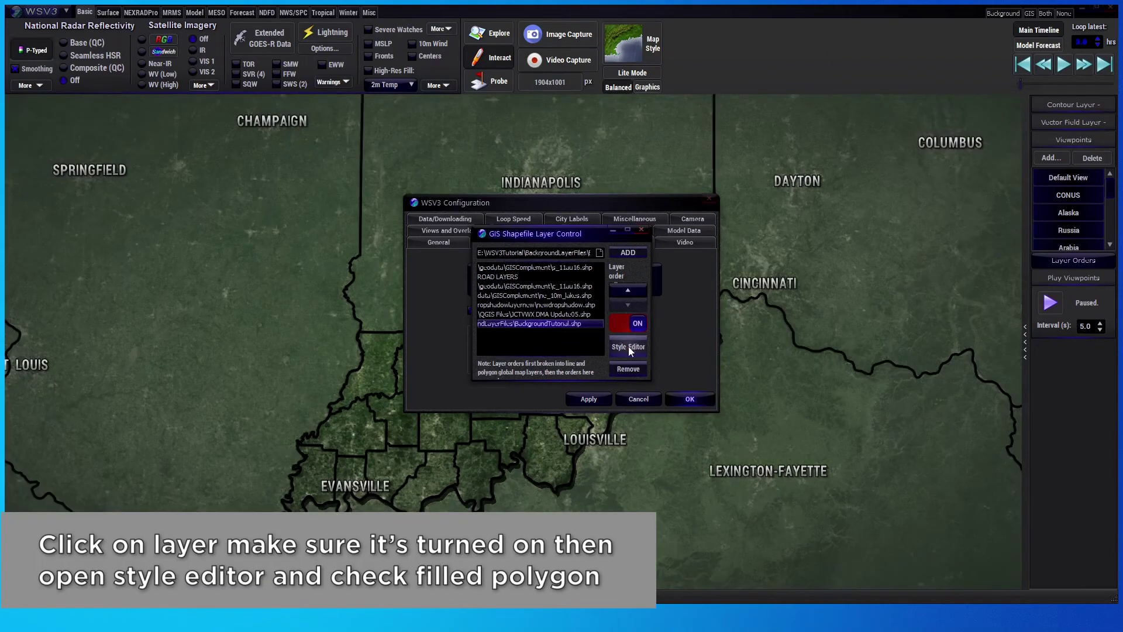
left_click(629, 348)
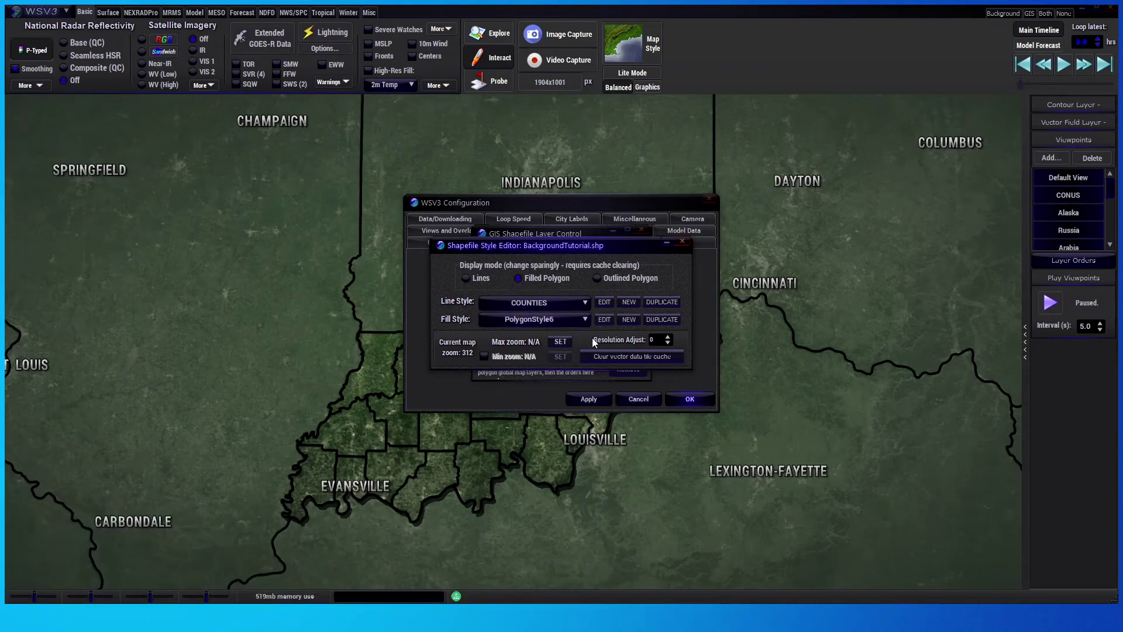
left_click(604, 319)
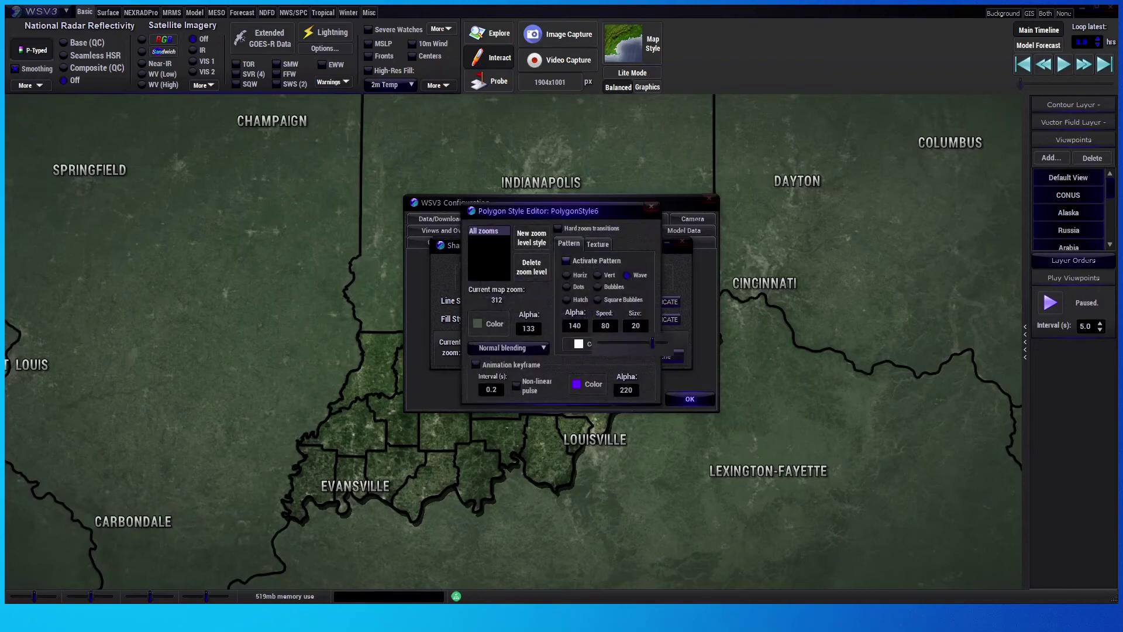
left_click(484, 328)
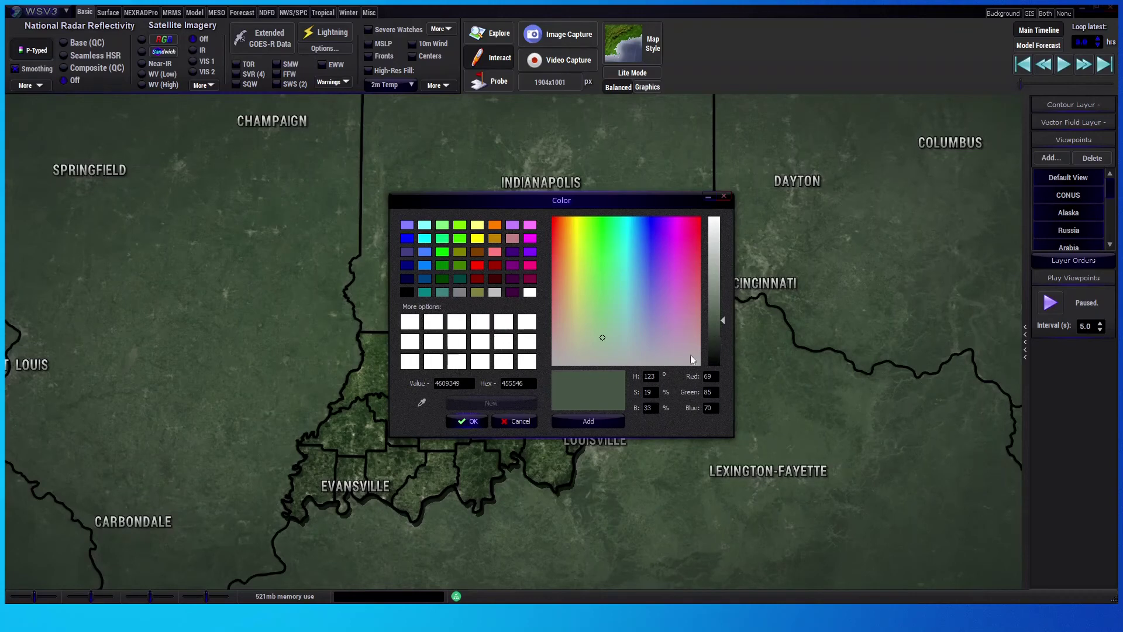
left_click(468, 421)
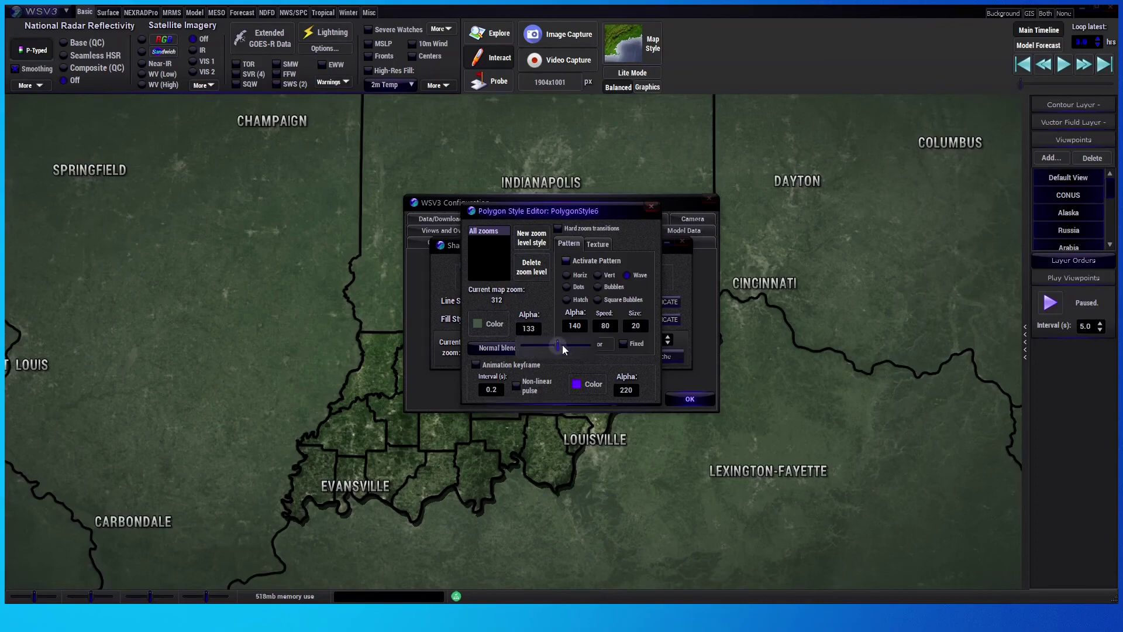
Set the PolygonStyle6 fill alpha to 160, trying 248 first, and close the style editors and the shapefile layer control.
left_click_drag(554, 348, 586, 349)
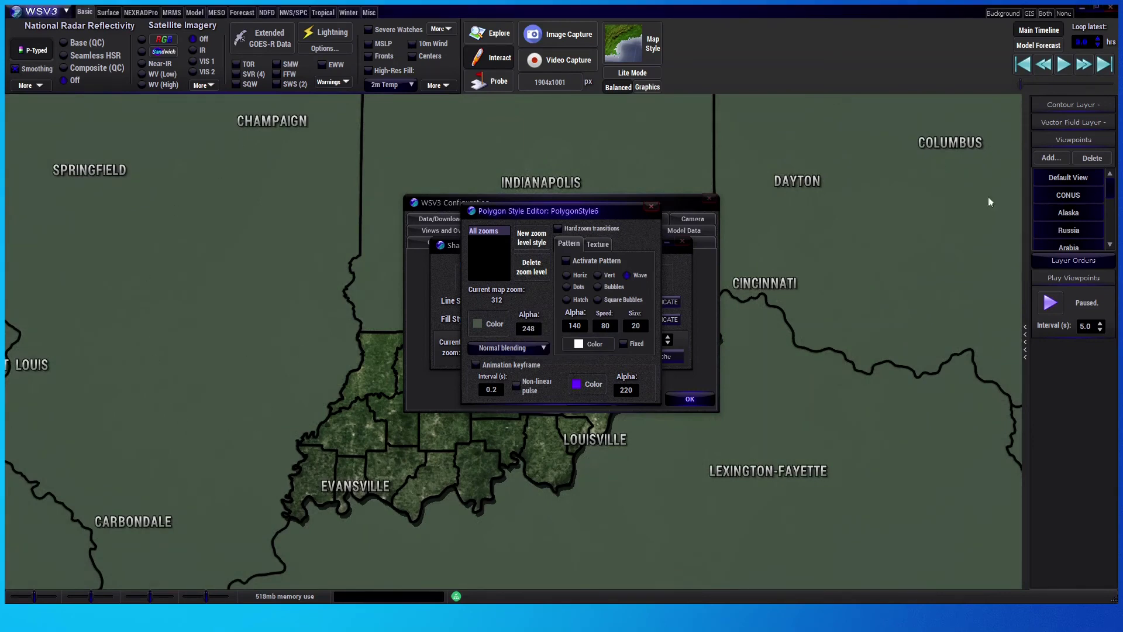
left_click_drag(585, 349, 565, 353)
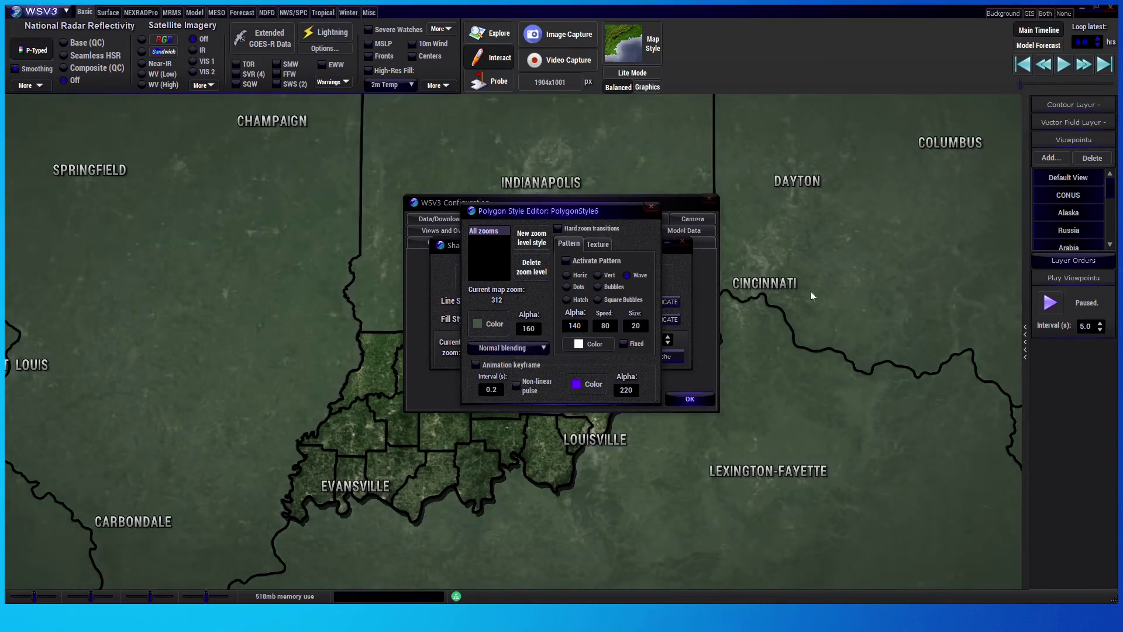
left_click(521, 326)
left_click(653, 209)
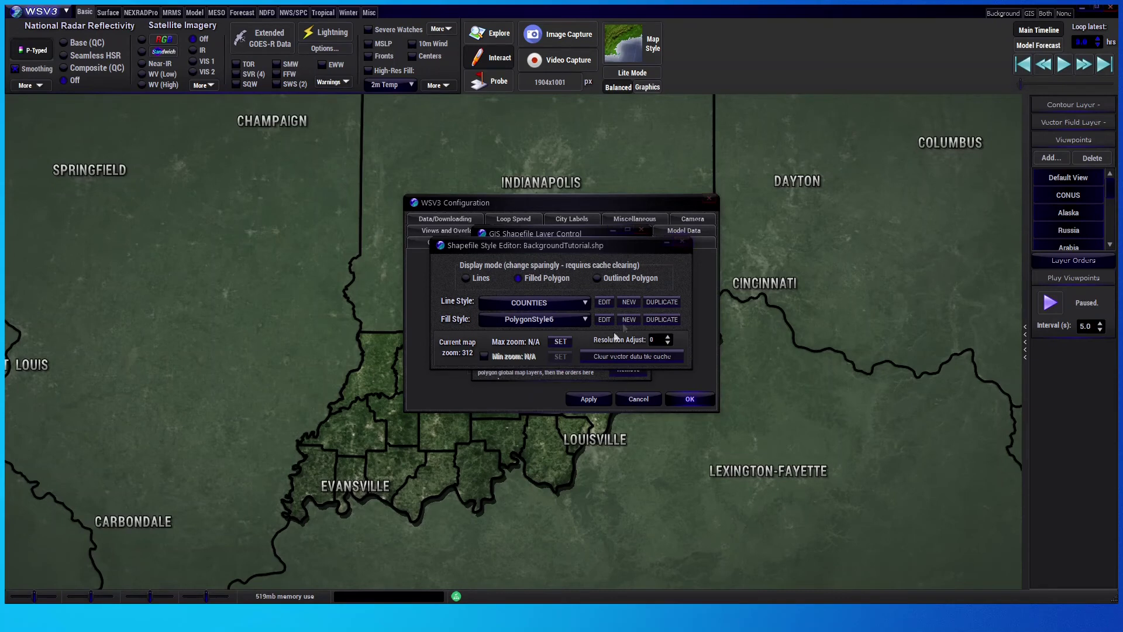
left_click(682, 241)
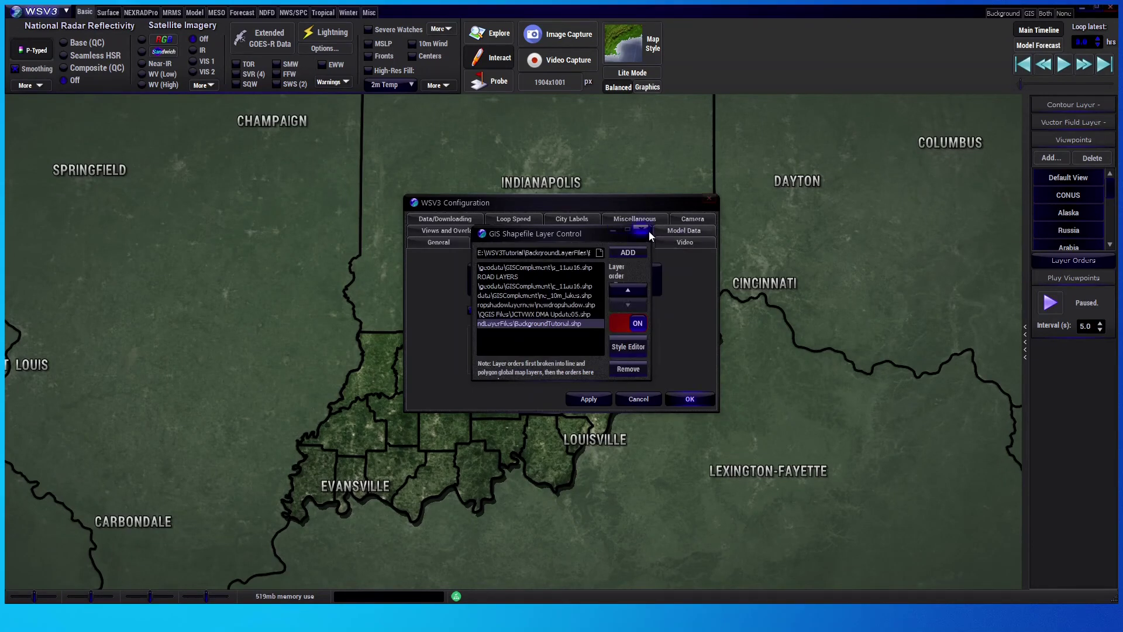
left_click(648, 231)
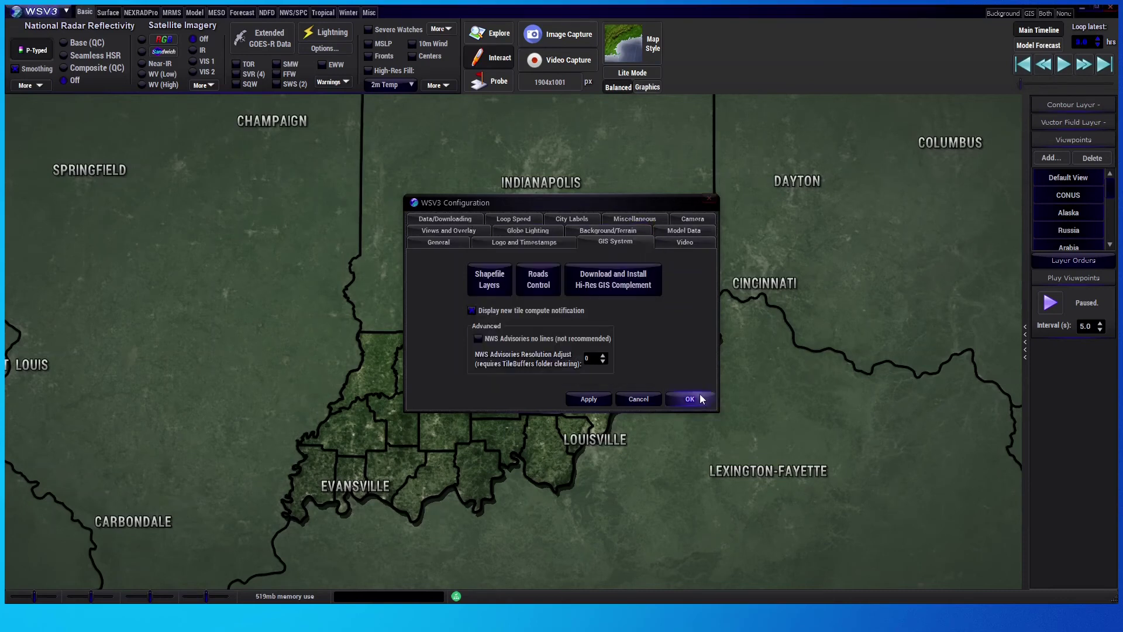
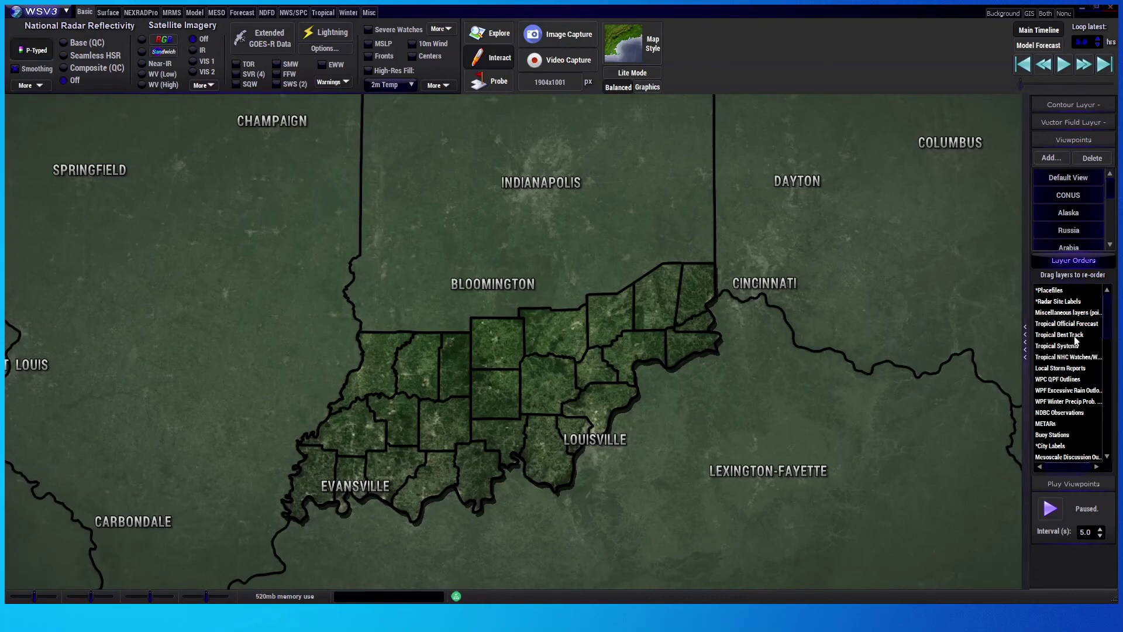
Examine the layer order list to see where Geographic Polygons sits relative to the radar, model and warning layers.
scroll(1074, 346, "down", 3)
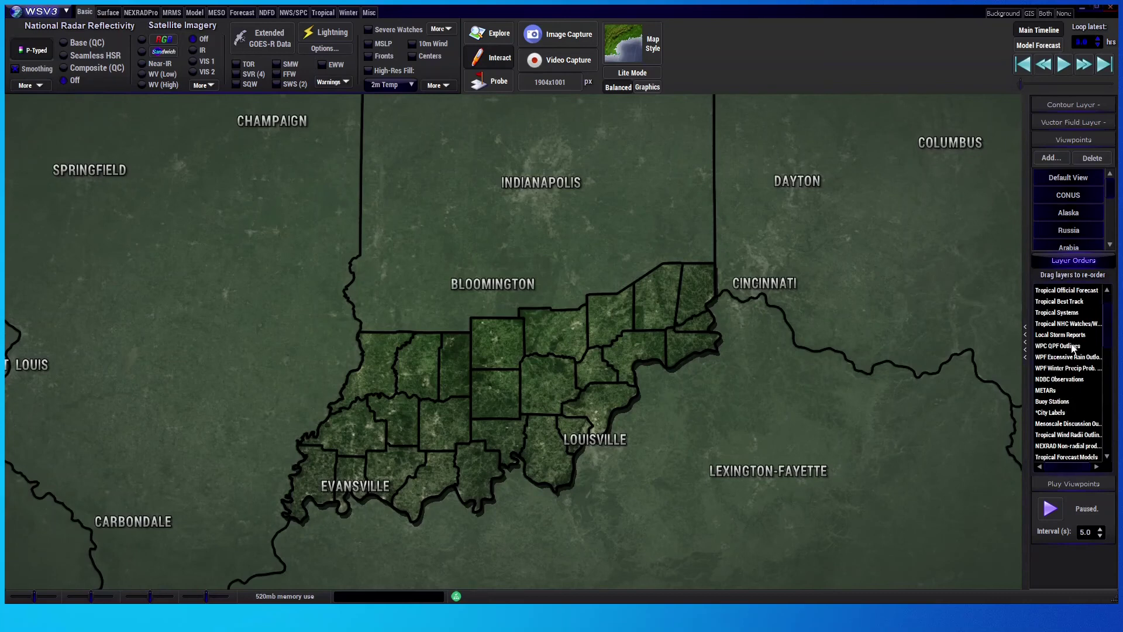
scroll(1068, 358, "down", 3)
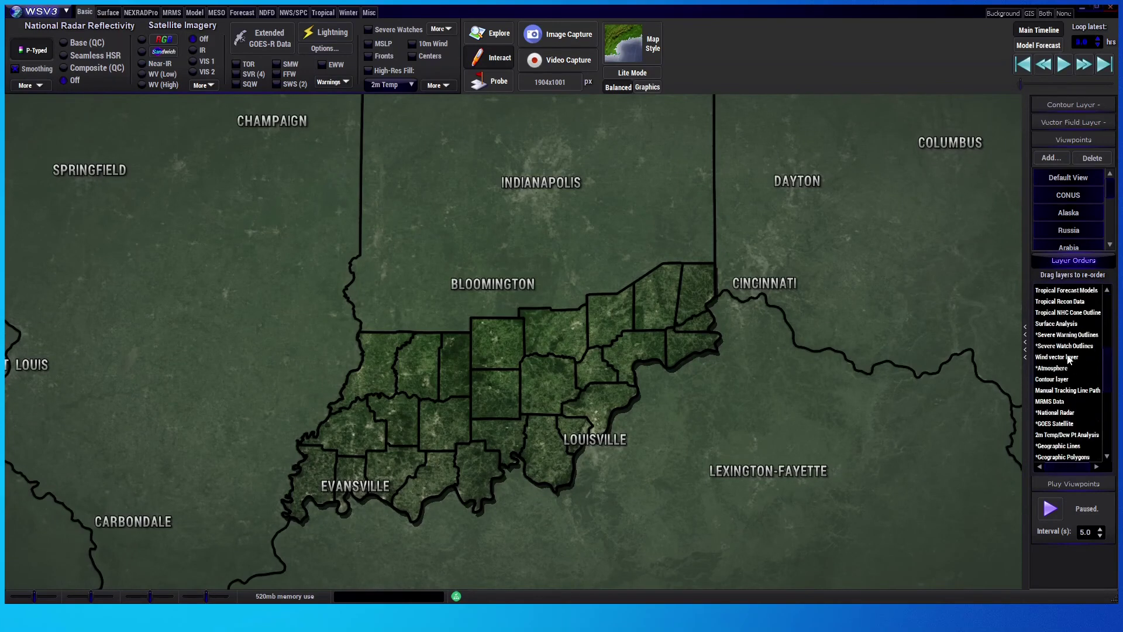
scroll(1068, 374, "down", 3)
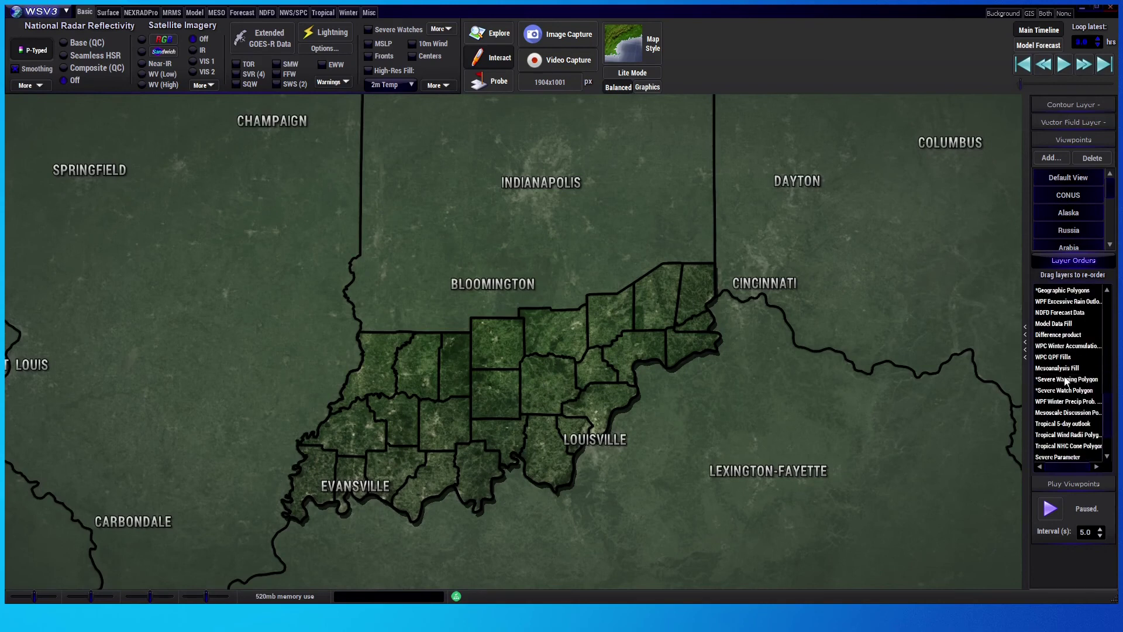
left_click_drag(1065, 381, 1084, 393)
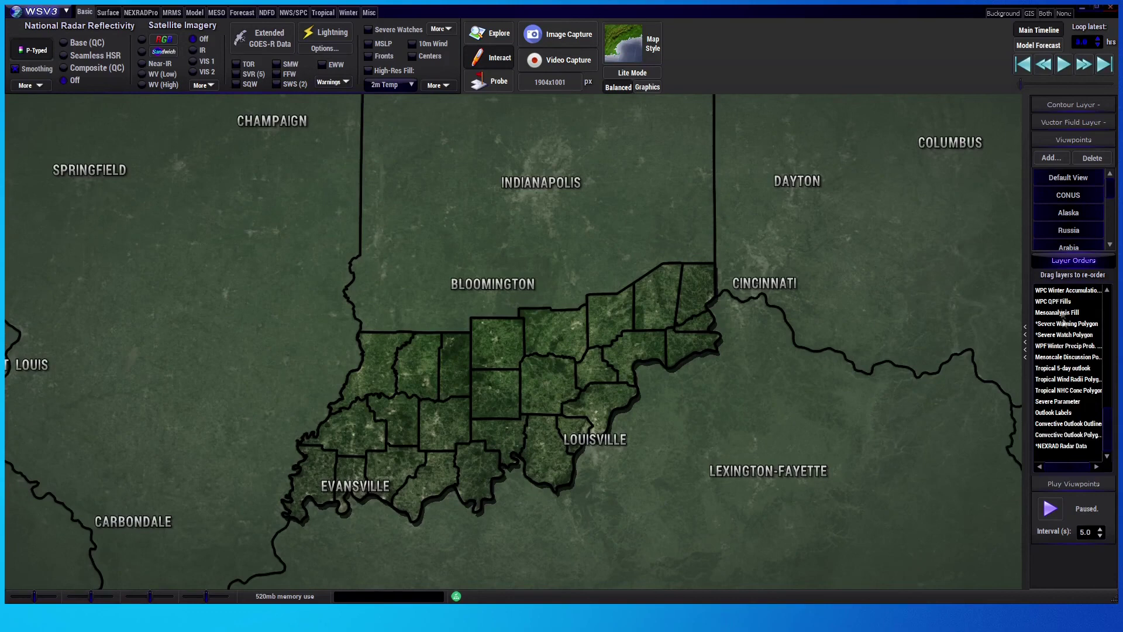
scroll(1068, 364, "up", 1)
scroll(1068, 363, "up", 3)
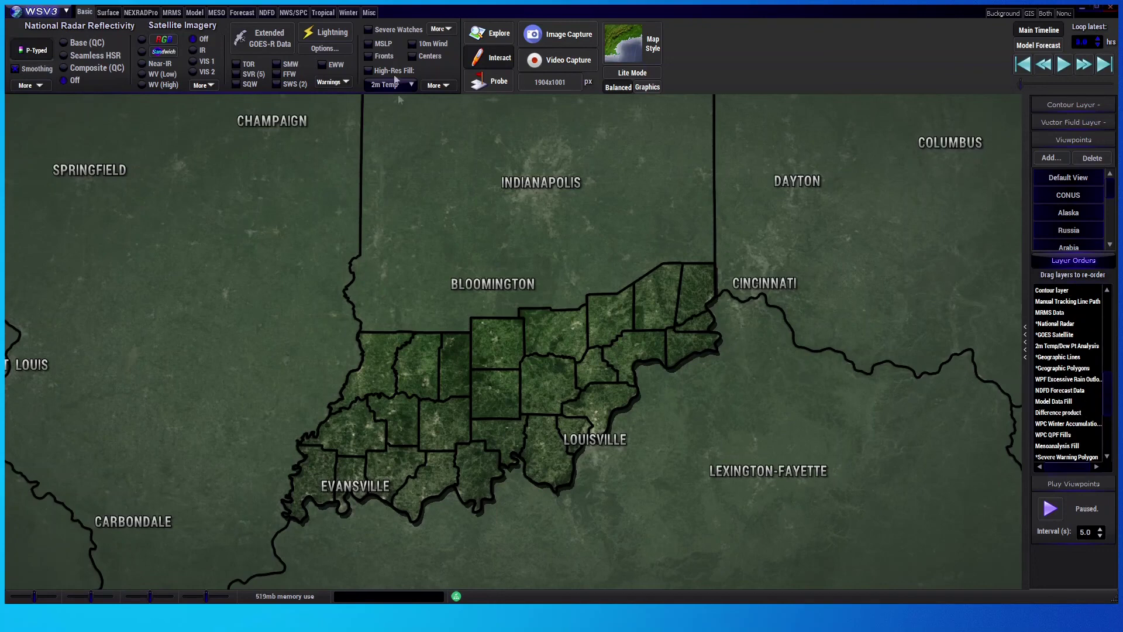
Display the GFS model's Reflectivity fill on the map over the custom background.
left_click(195, 14)
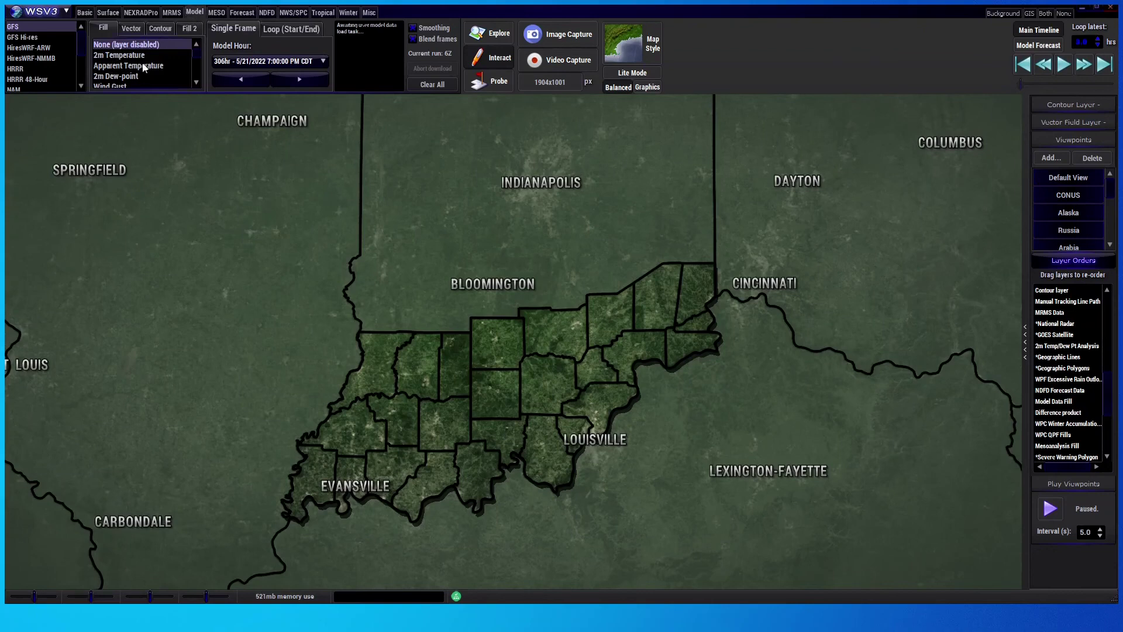
scroll(138, 77, "down", 5)
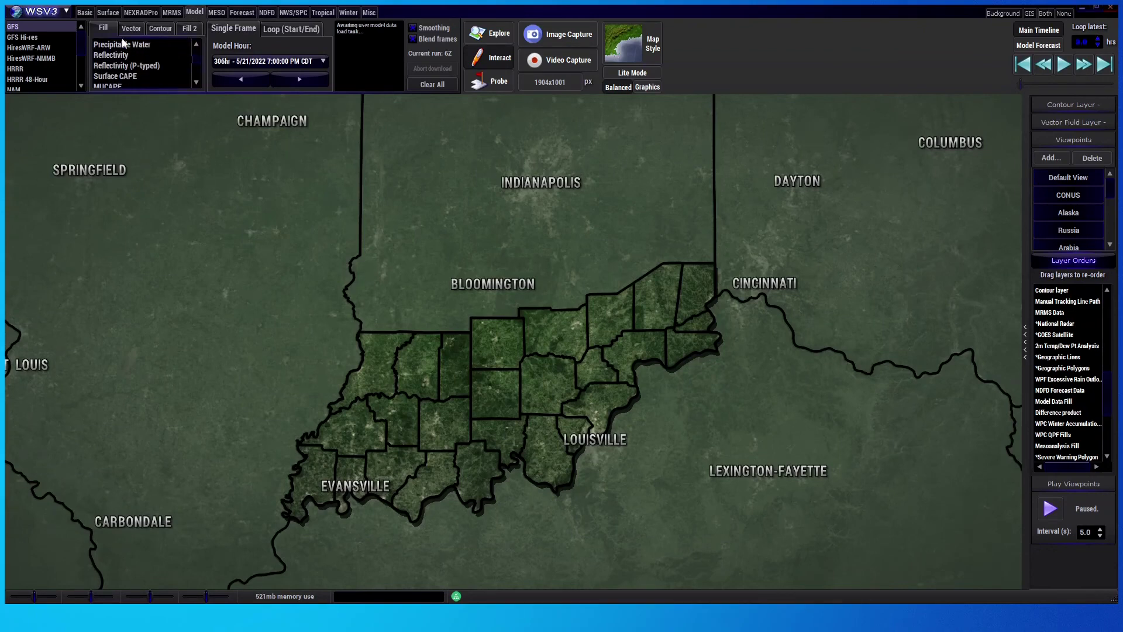
left_click(117, 54)
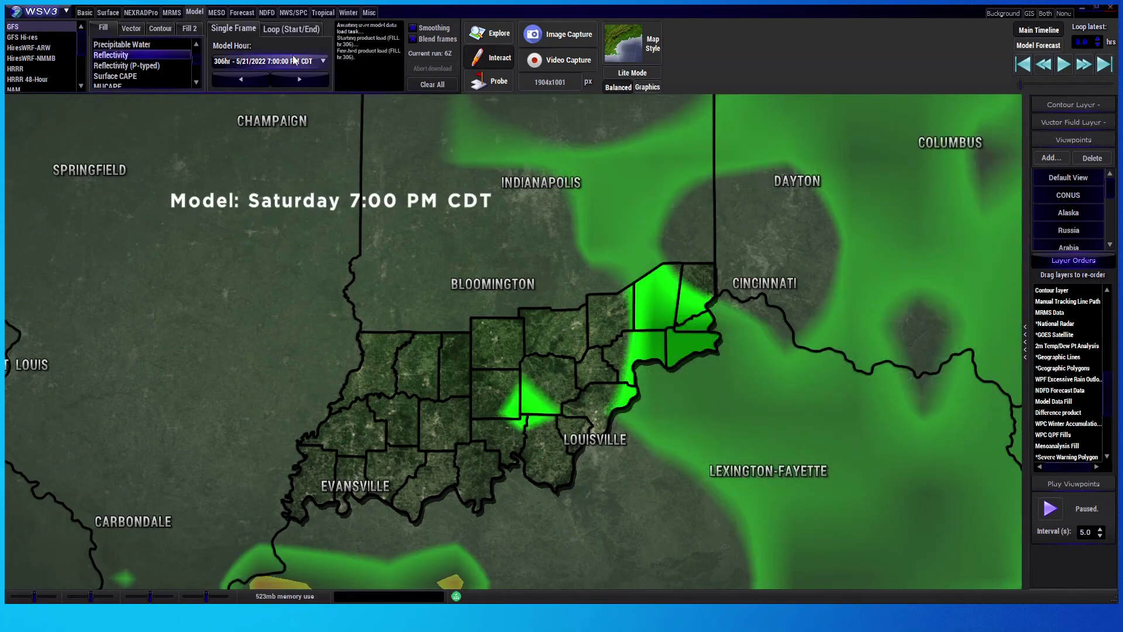